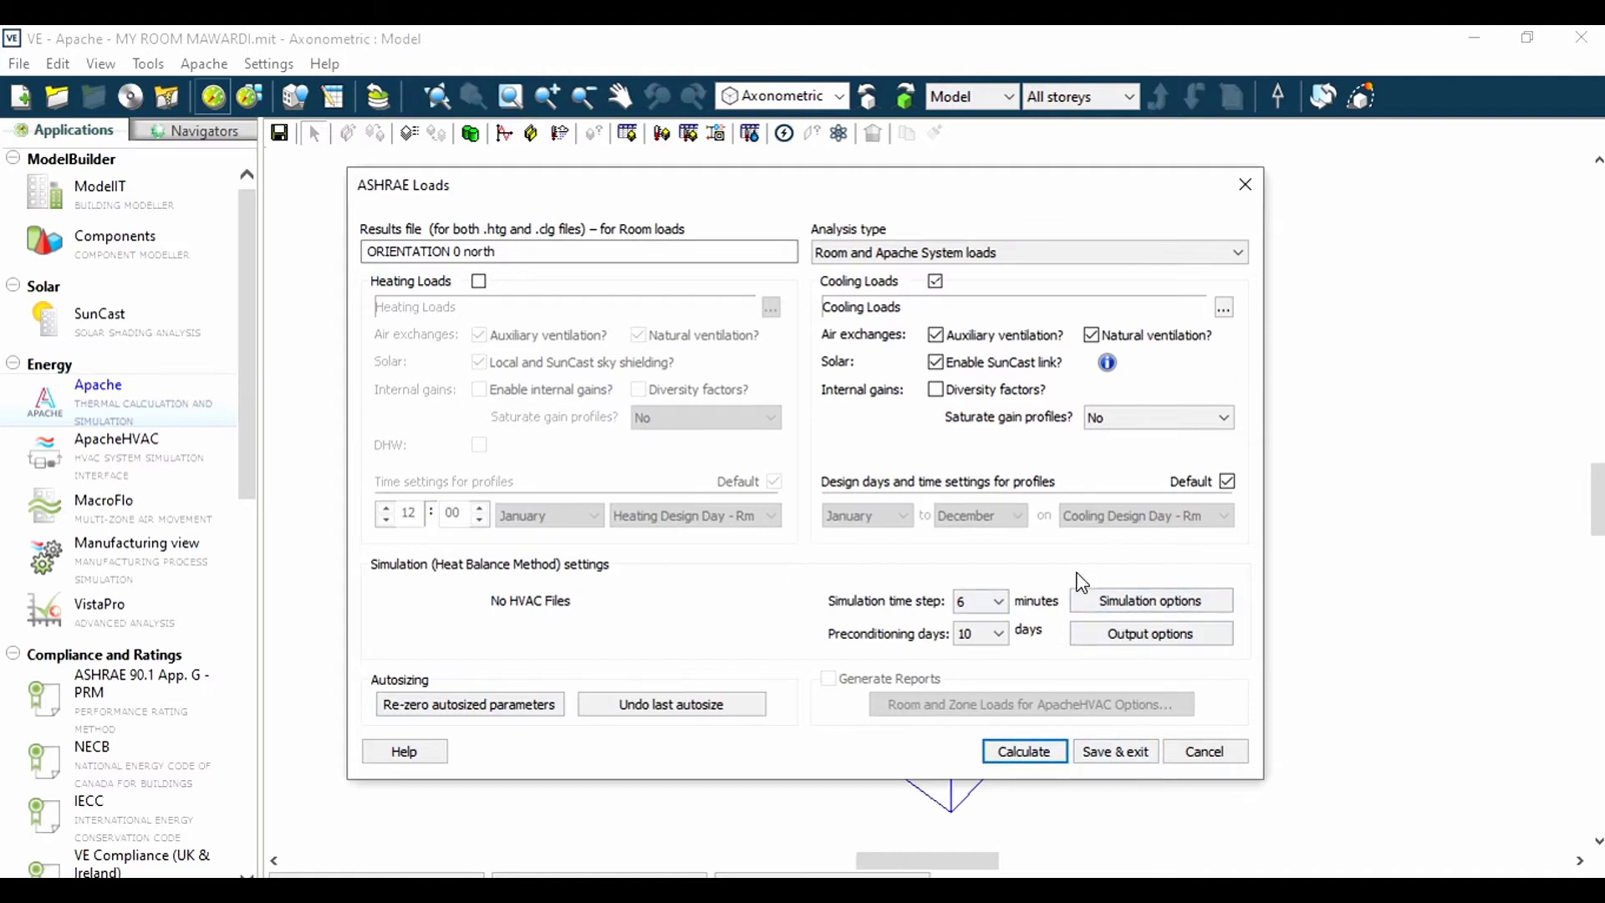
# - Review the simulation options, keeping their values, and calculate the cooling loads for the ORIENTATION 0 north results file
pyautogui.click(1171, 609)
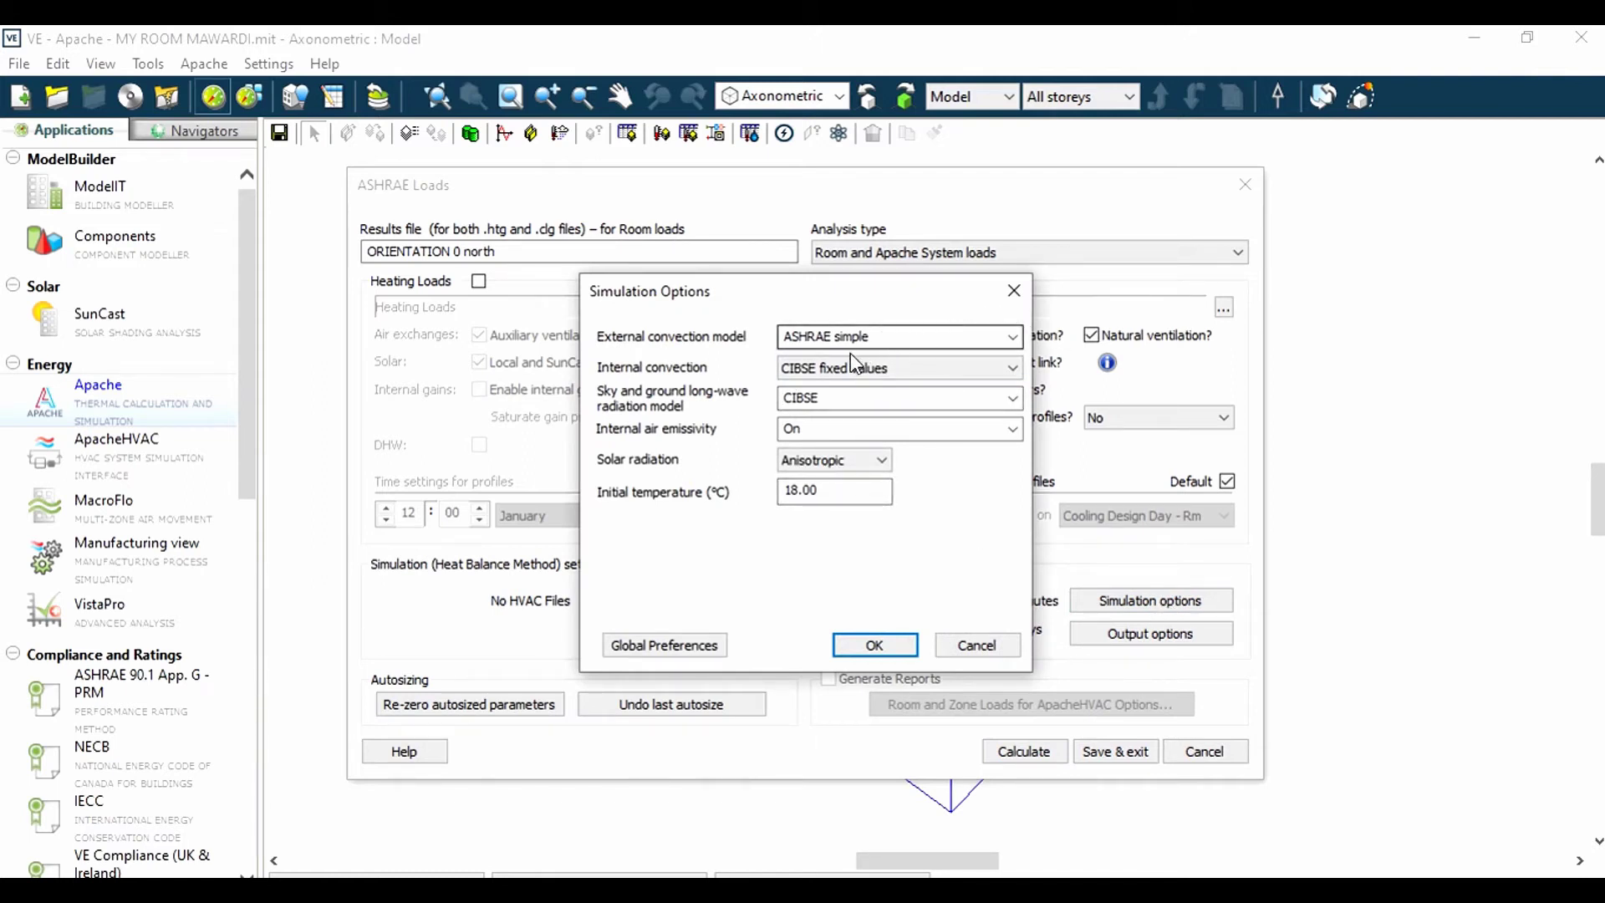
pyautogui.click(895, 646)
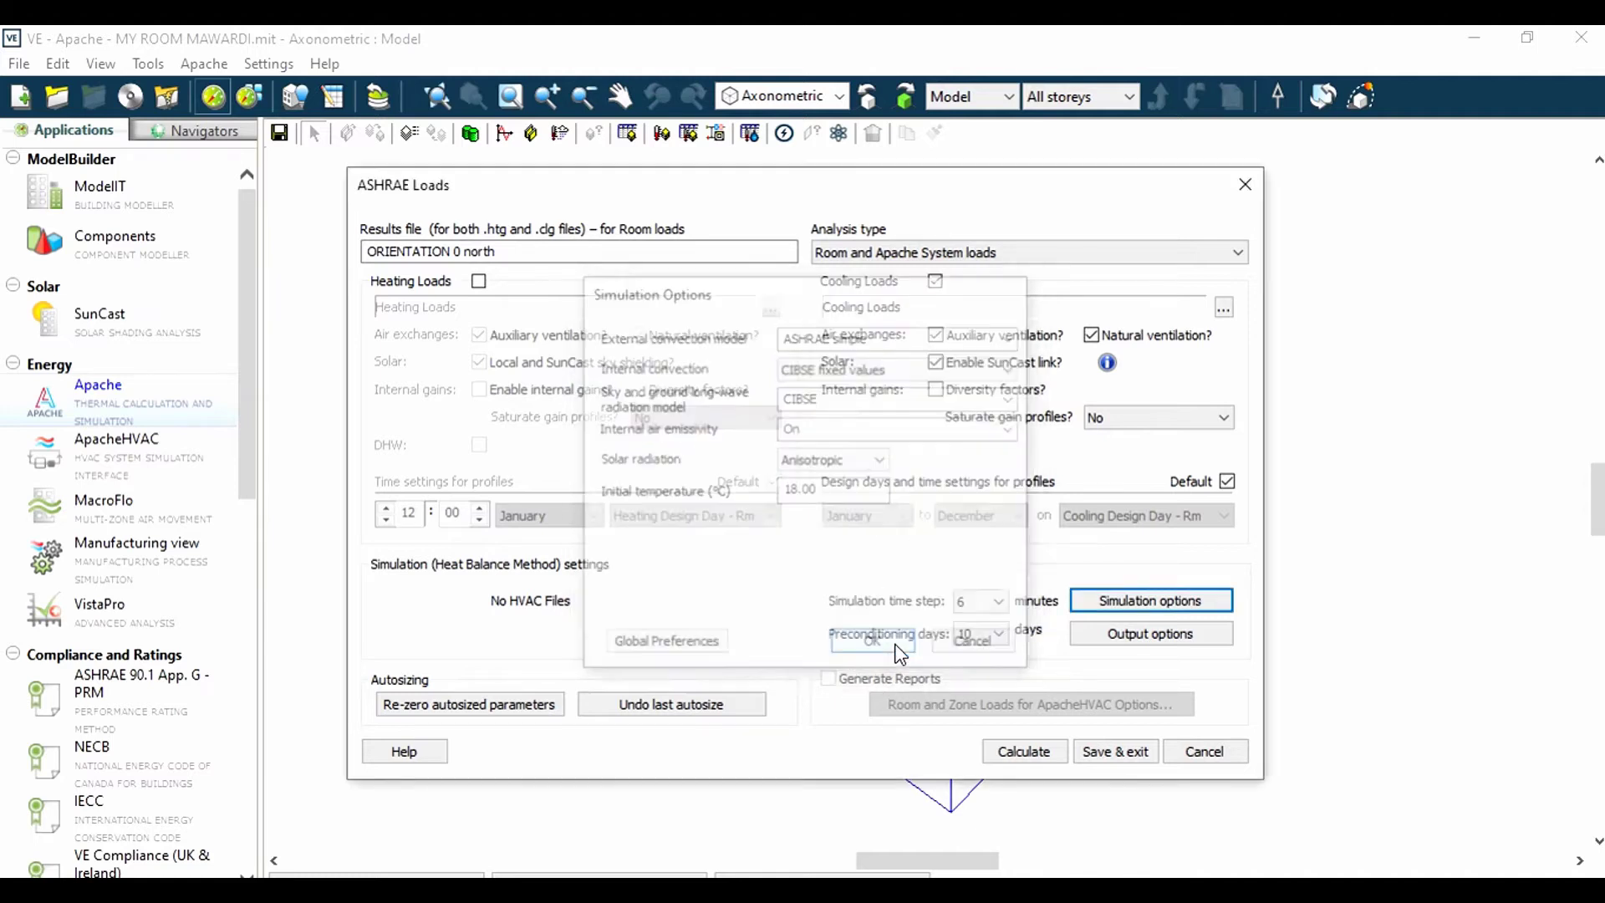
pyautogui.click(1047, 750)
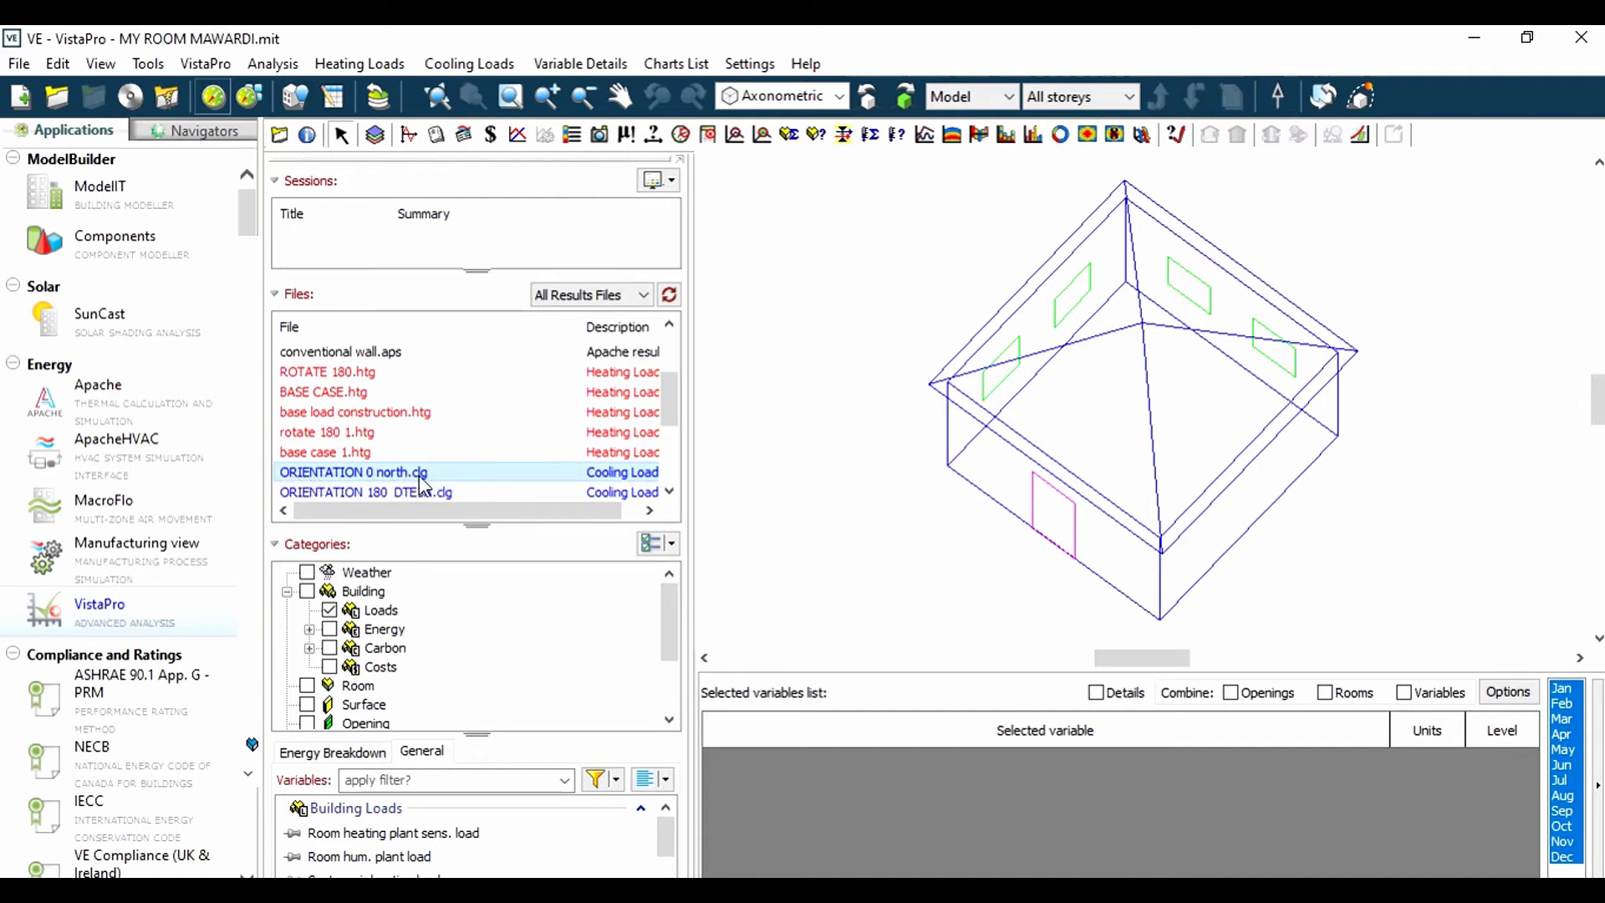
# - Chart the building's Room cooling plant sens. load from the ORIENTATION 0 north.clg results for January to December
pyautogui.moveTo(692, 459); pyautogui.dragTo(730, 465)
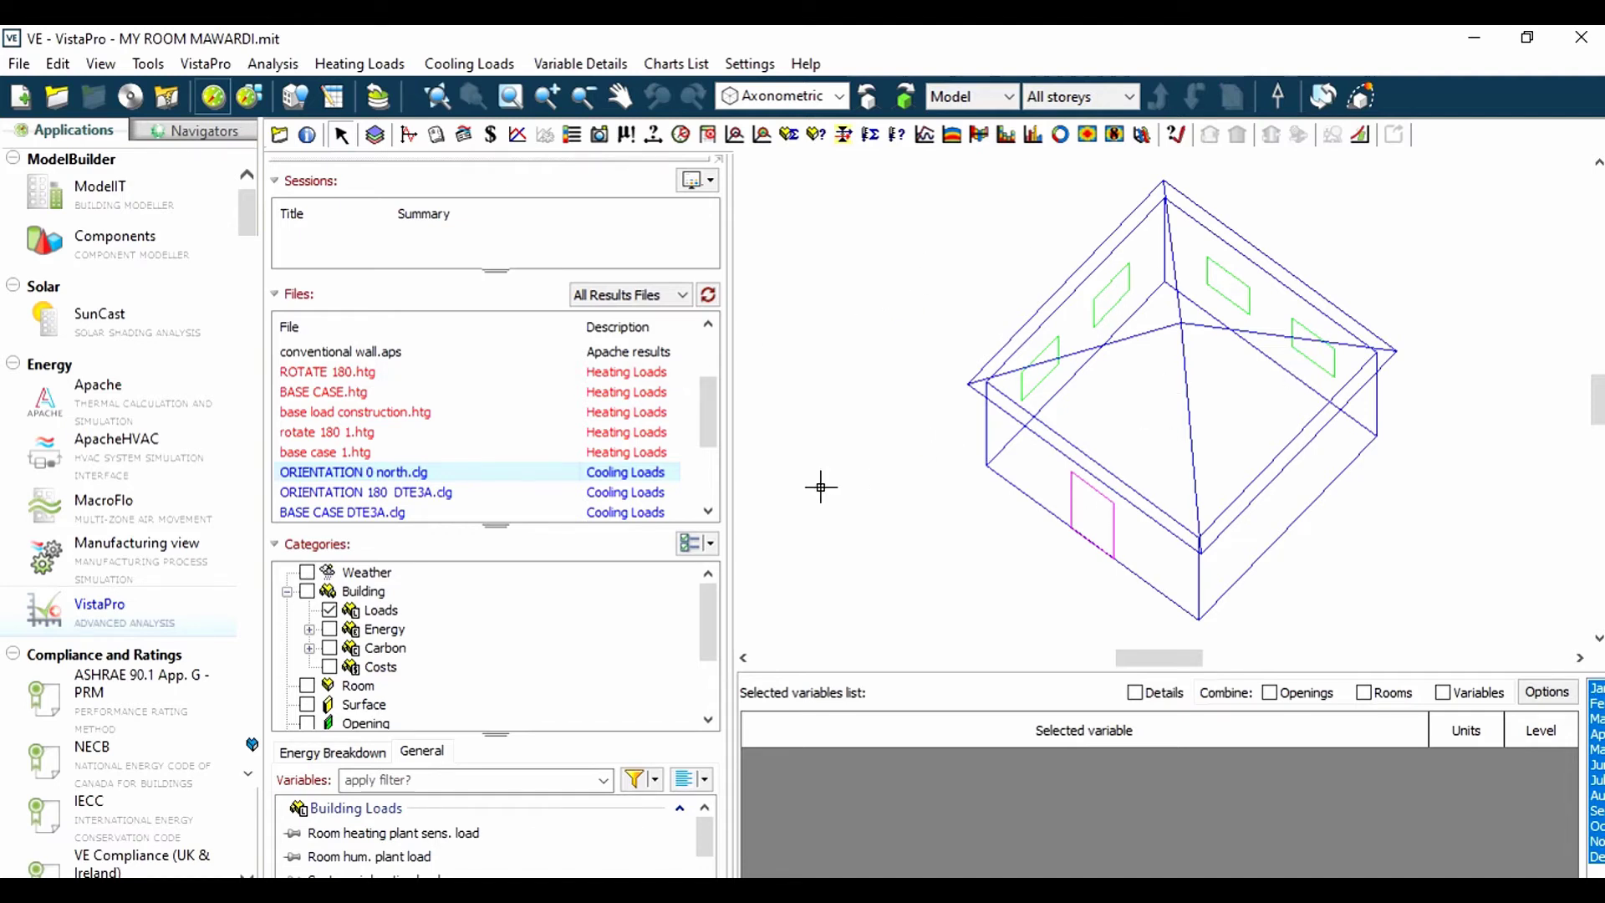
pyautogui.scroll(-2, 443, 841)
pyautogui.scroll(2, 443, 841)
pyautogui.scroll(-3, 456, 832)
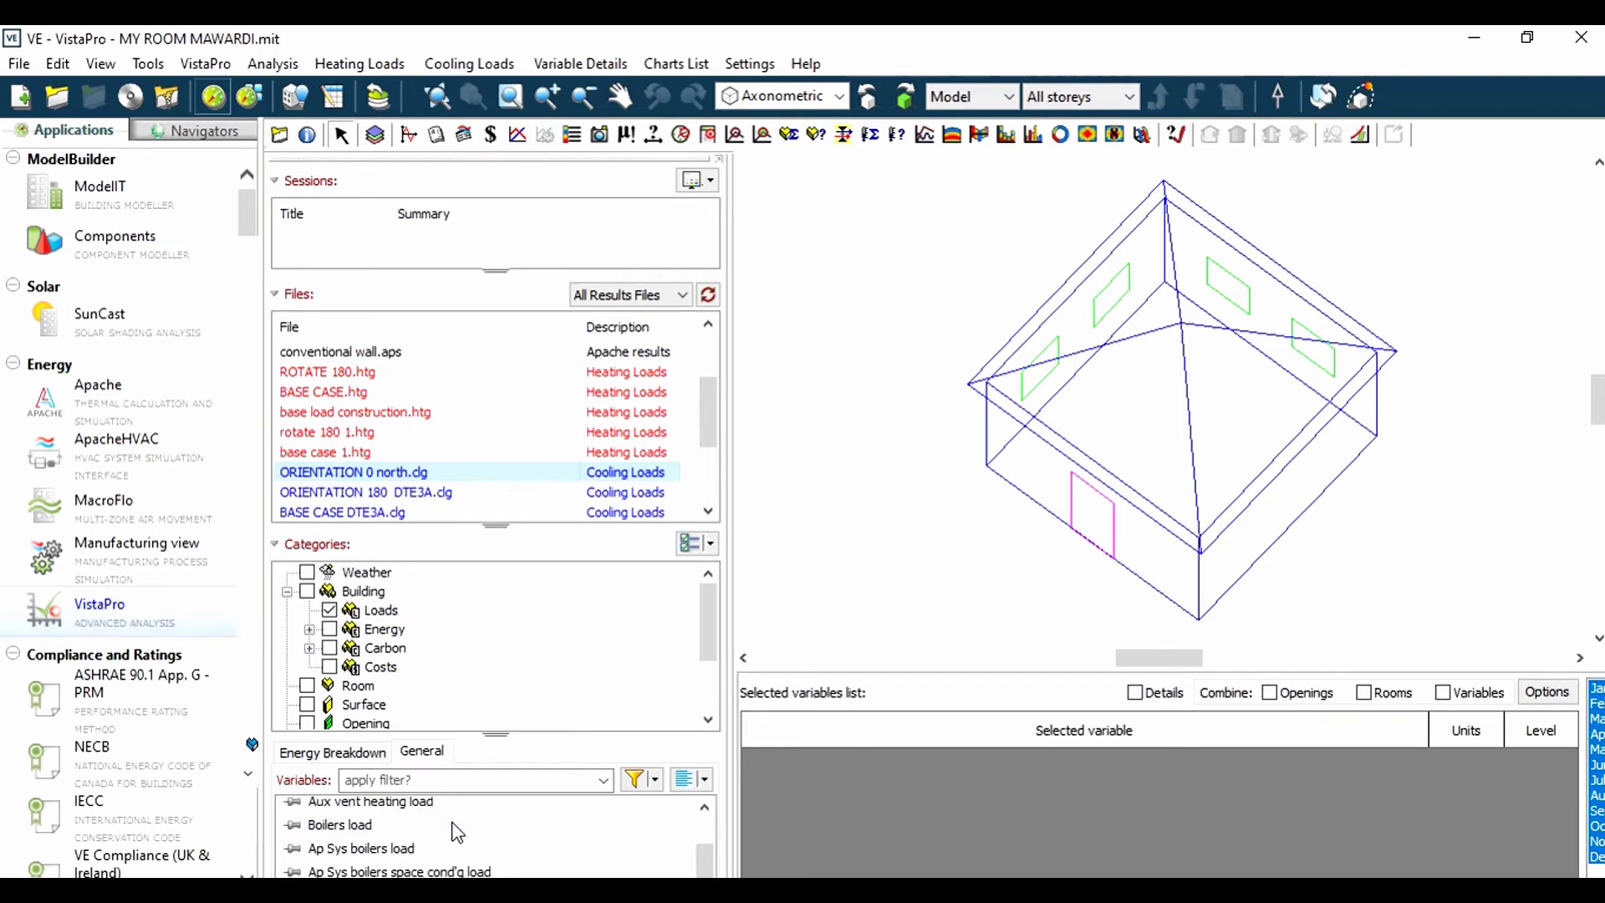
pyautogui.scroll(4, 456, 832)
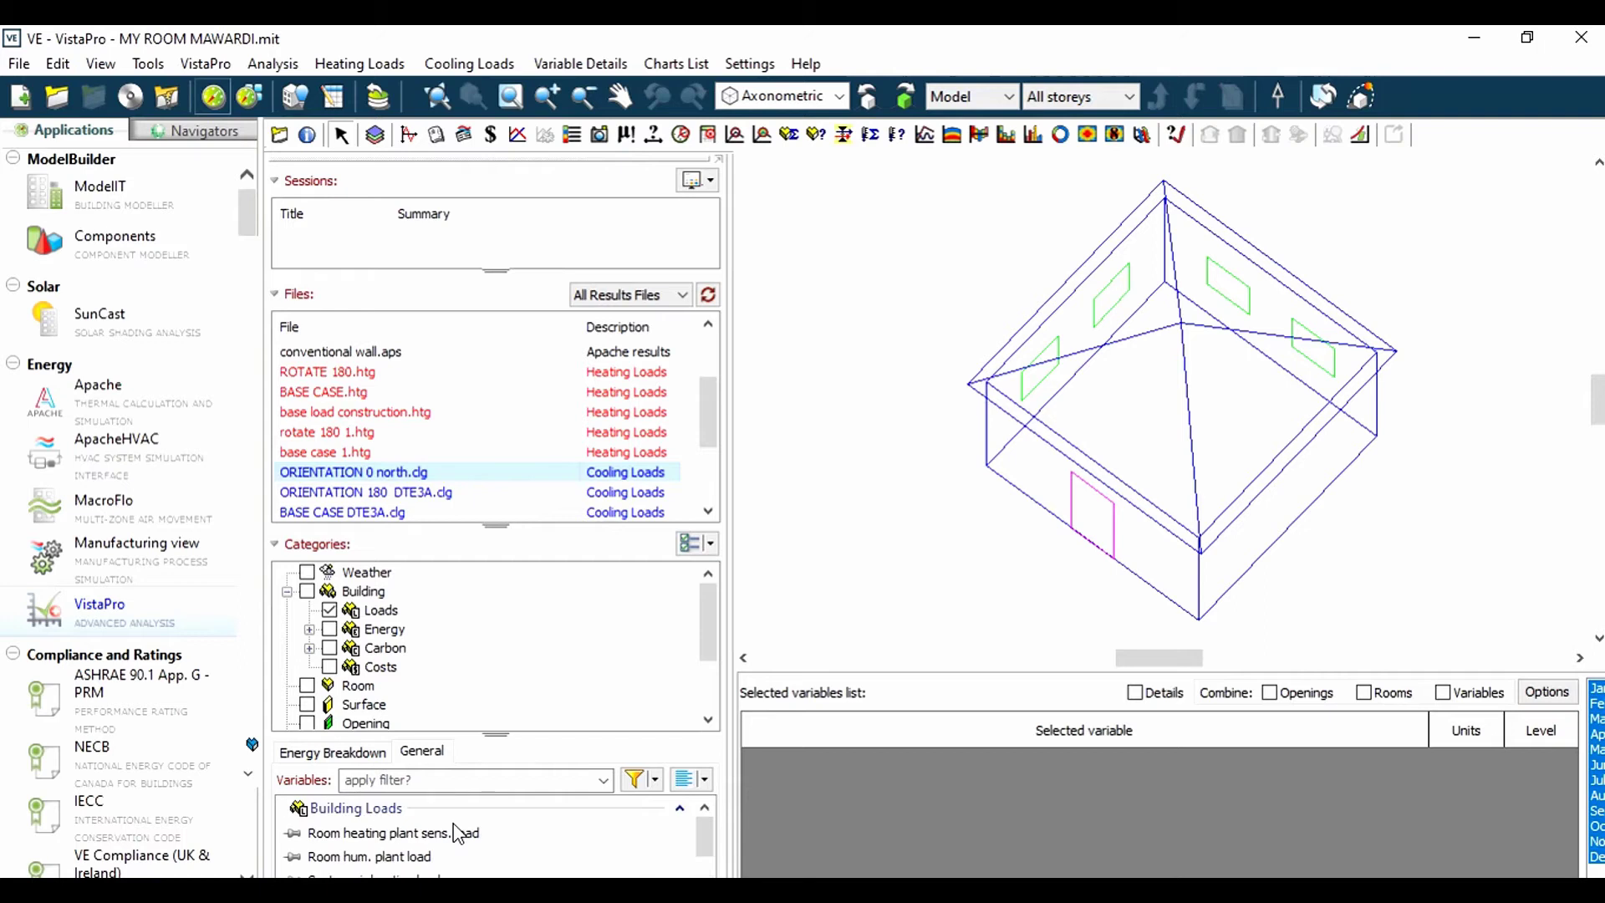
pyautogui.scroll(-3, 472, 827)
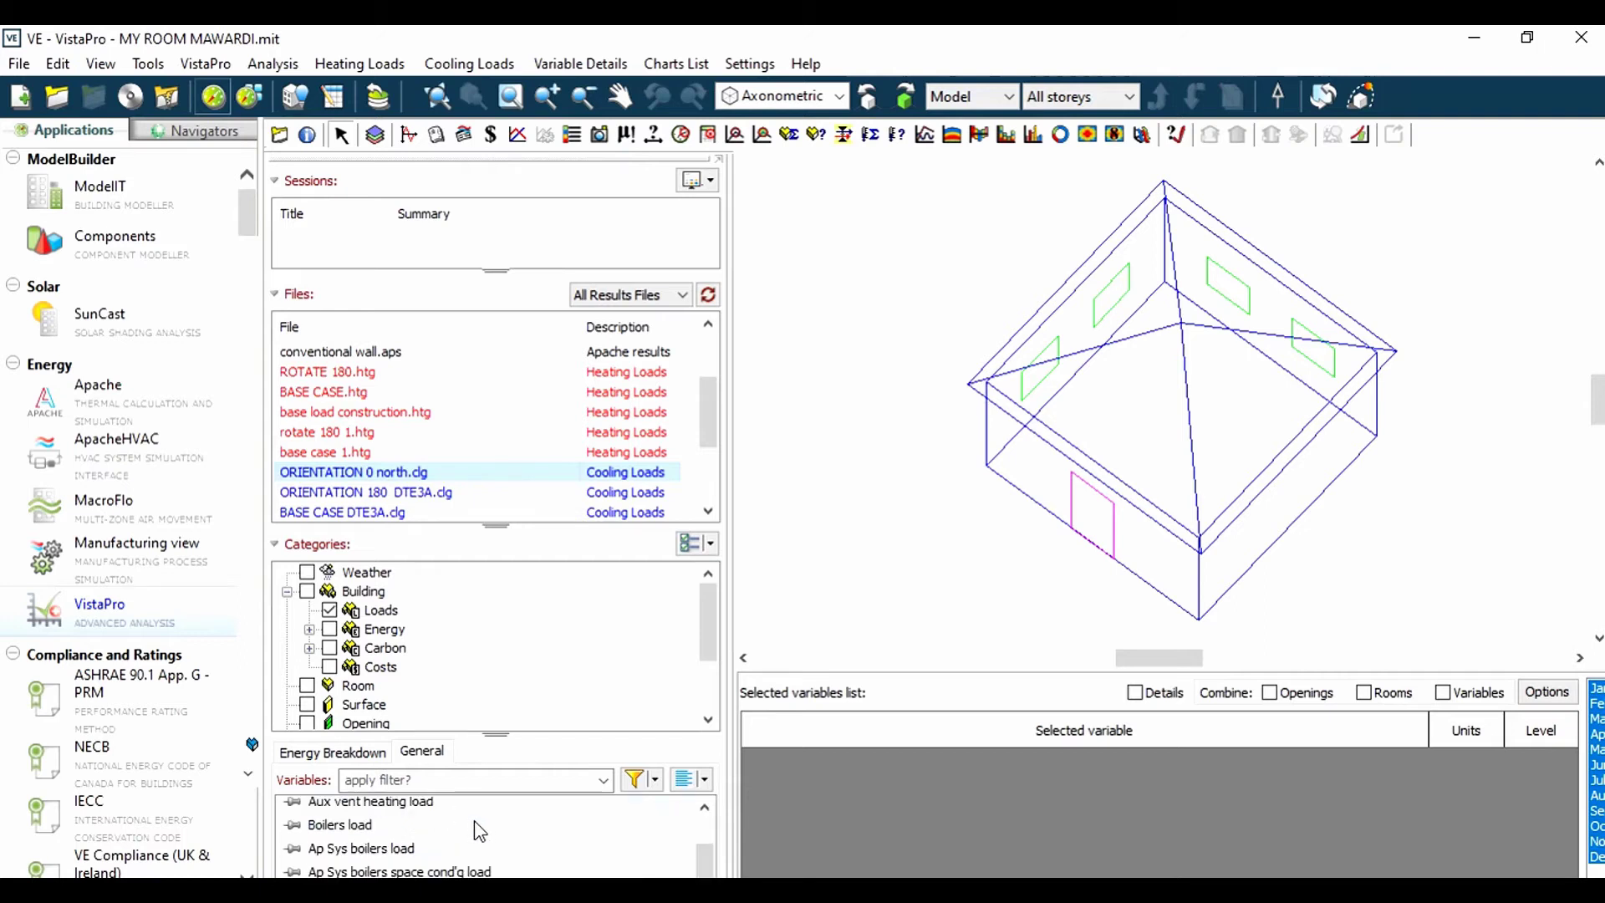
pyautogui.scroll(-3, 473, 820)
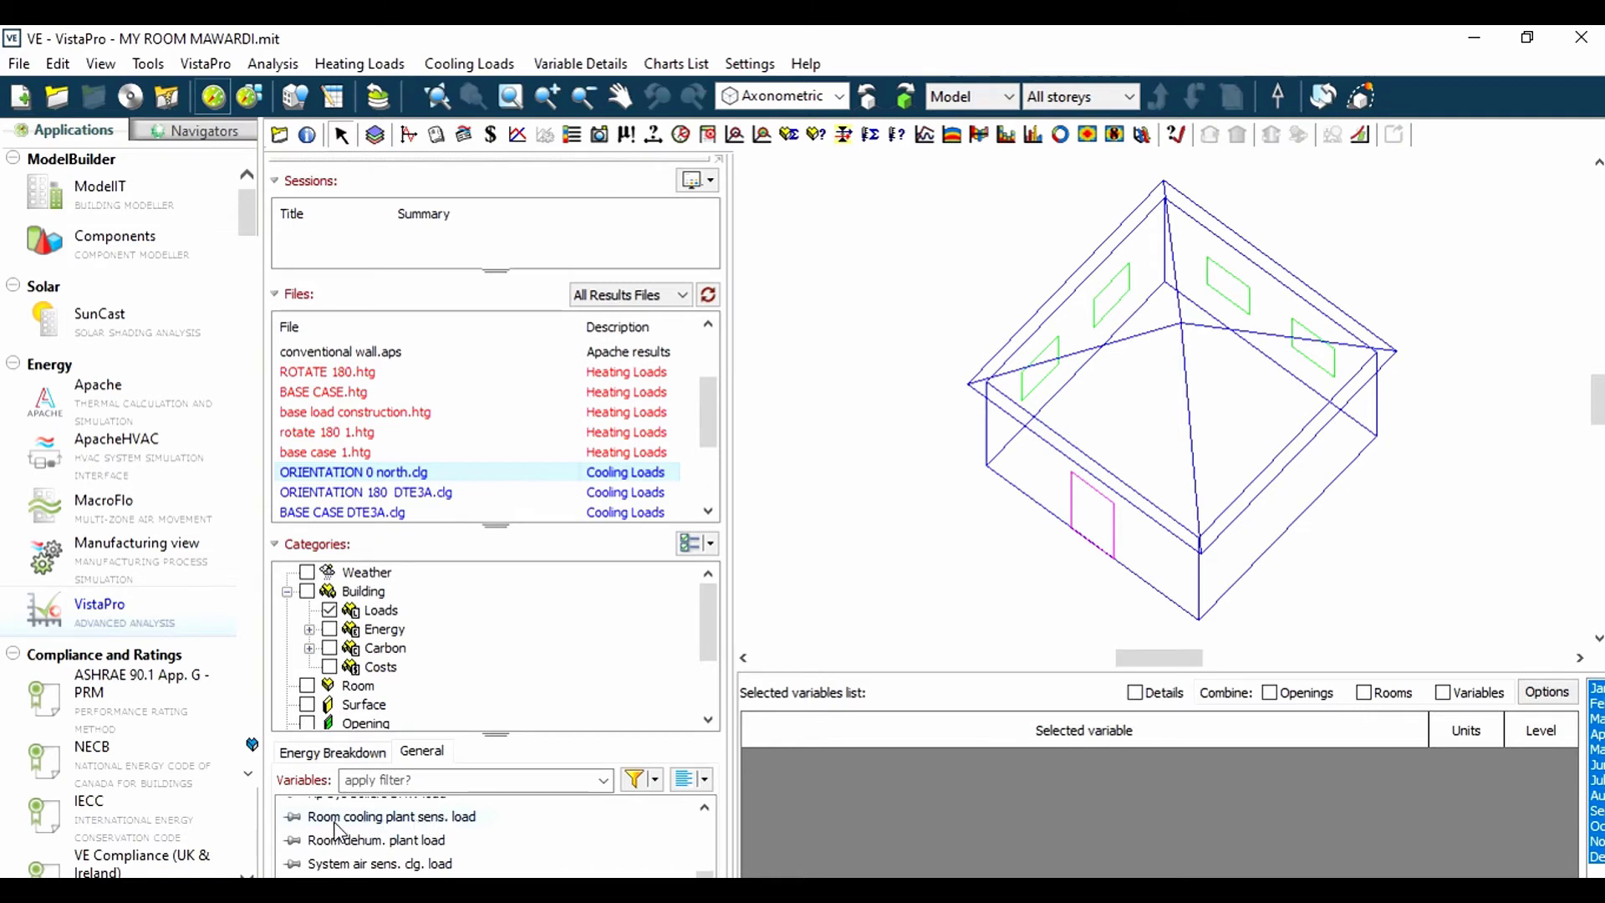
pyautogui.doubleClick(379, 819)
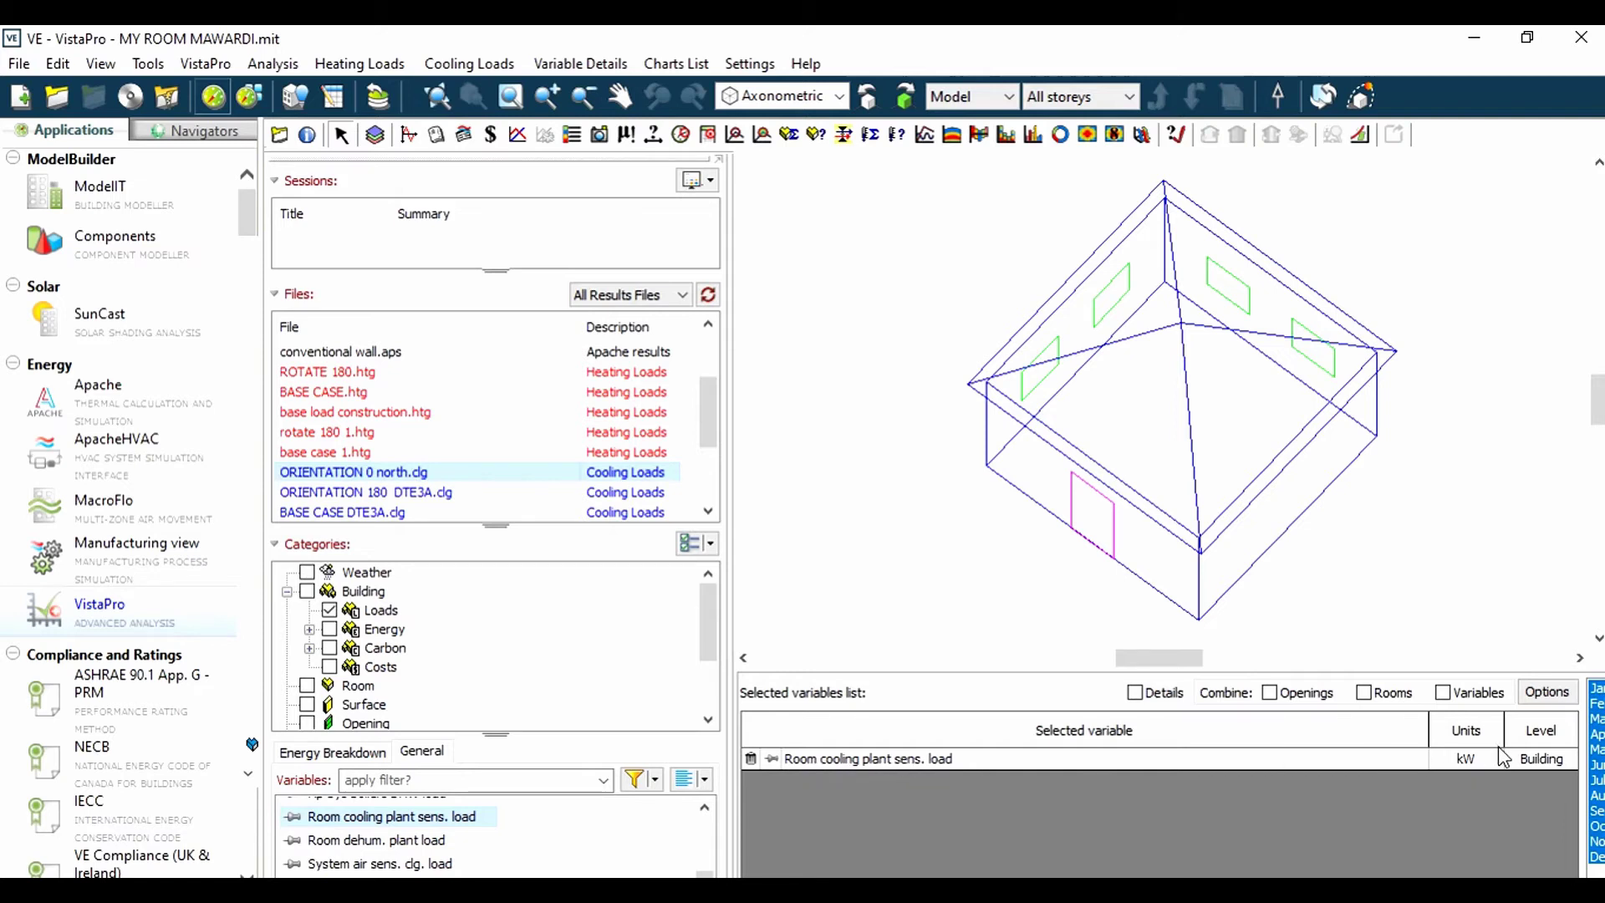
pyautogui.click(900, 761)
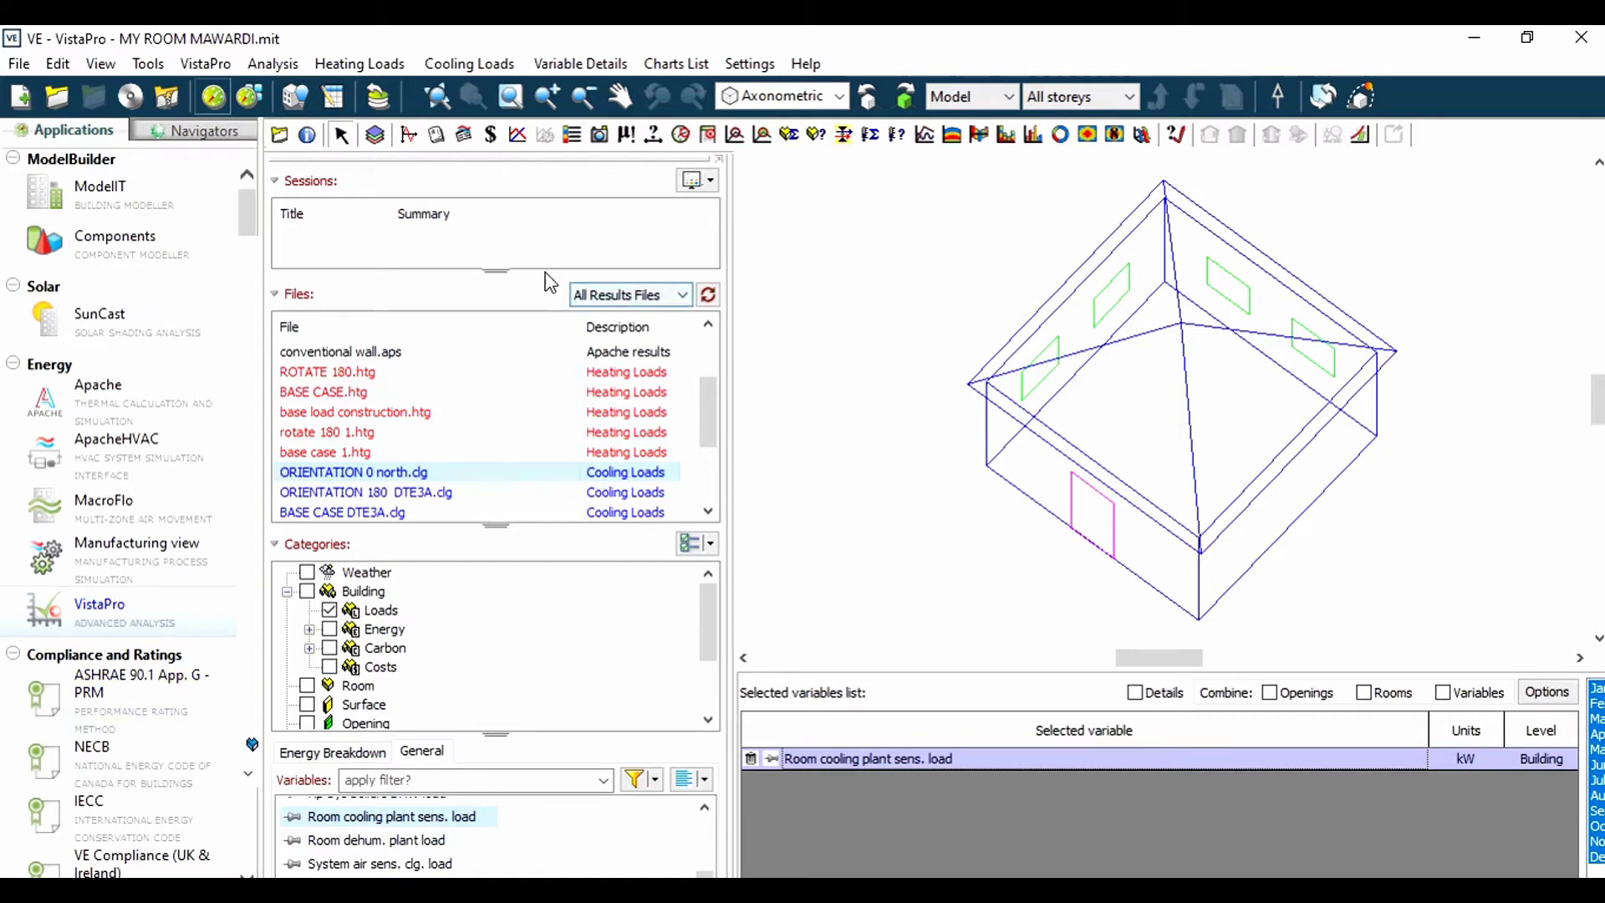
pyautogui.click(518, 132)
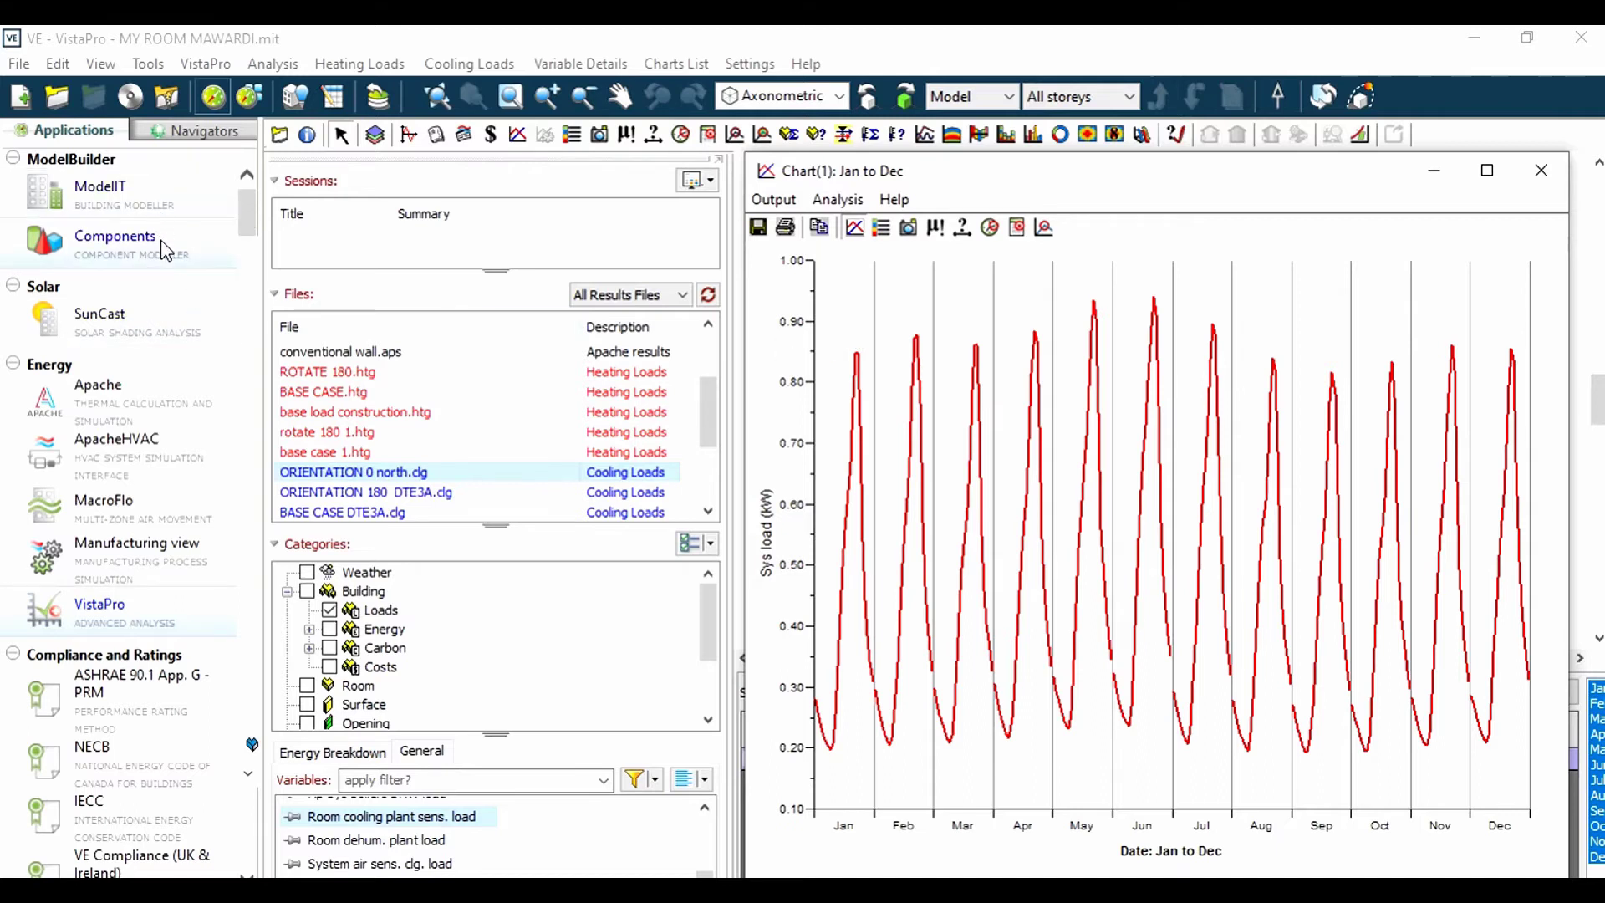
# - Switch to ModelIT and set the site rotation's angle of north to 180 degrees
pyautogui.click(125, 216)
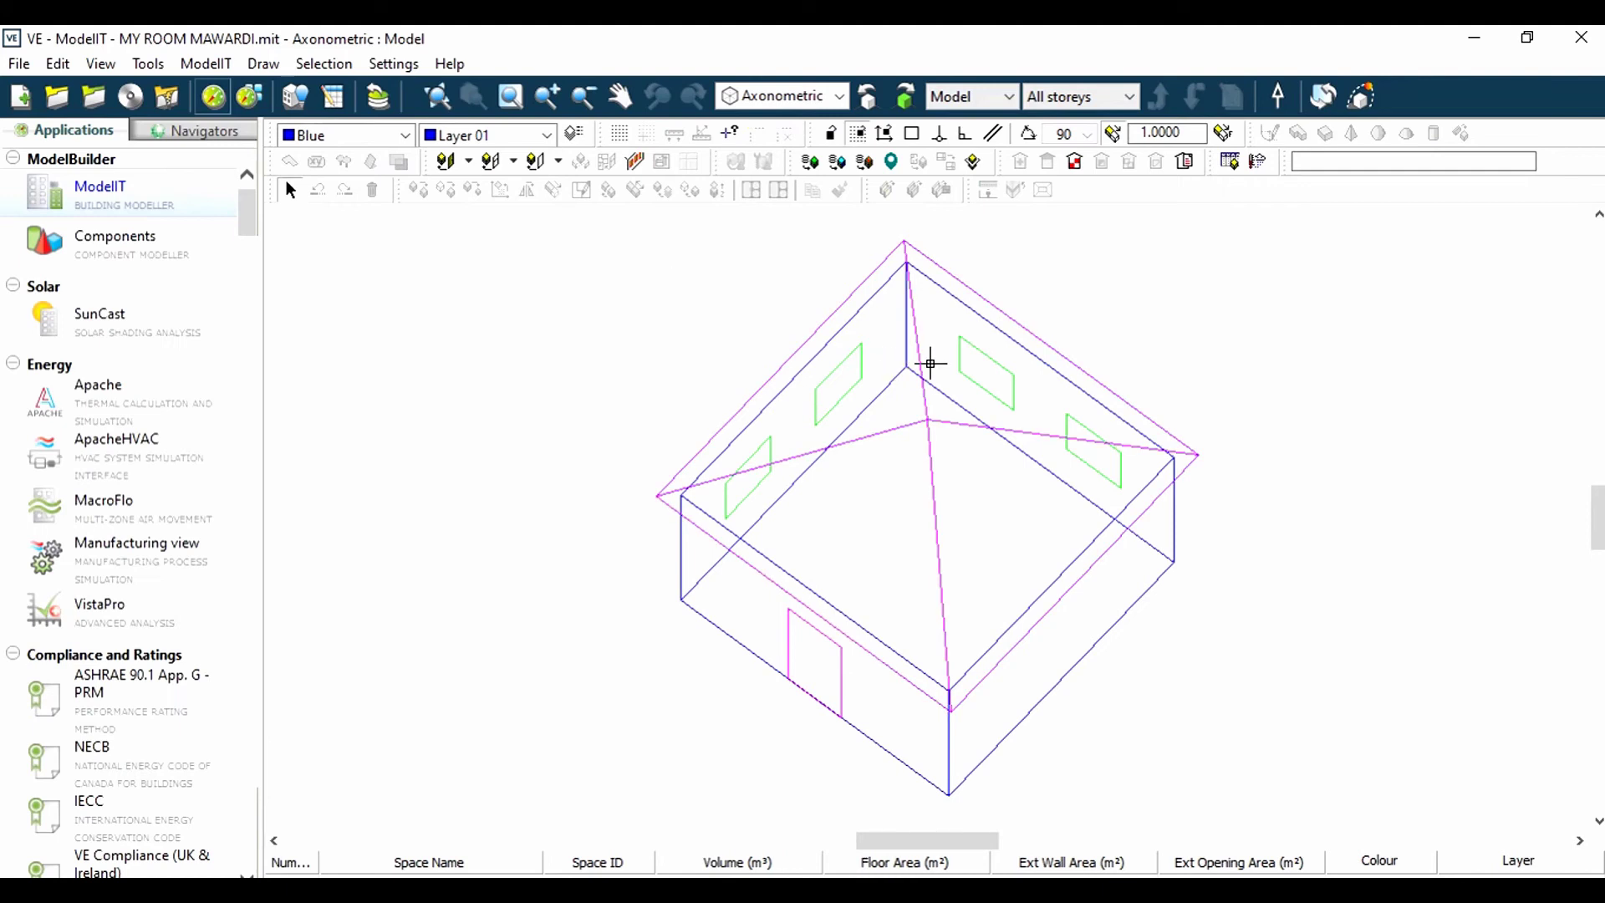
pyautogui.click(1277, 99)
pyautogui.moveTo(804, 659); pyautogui.dragTo(741, 665)
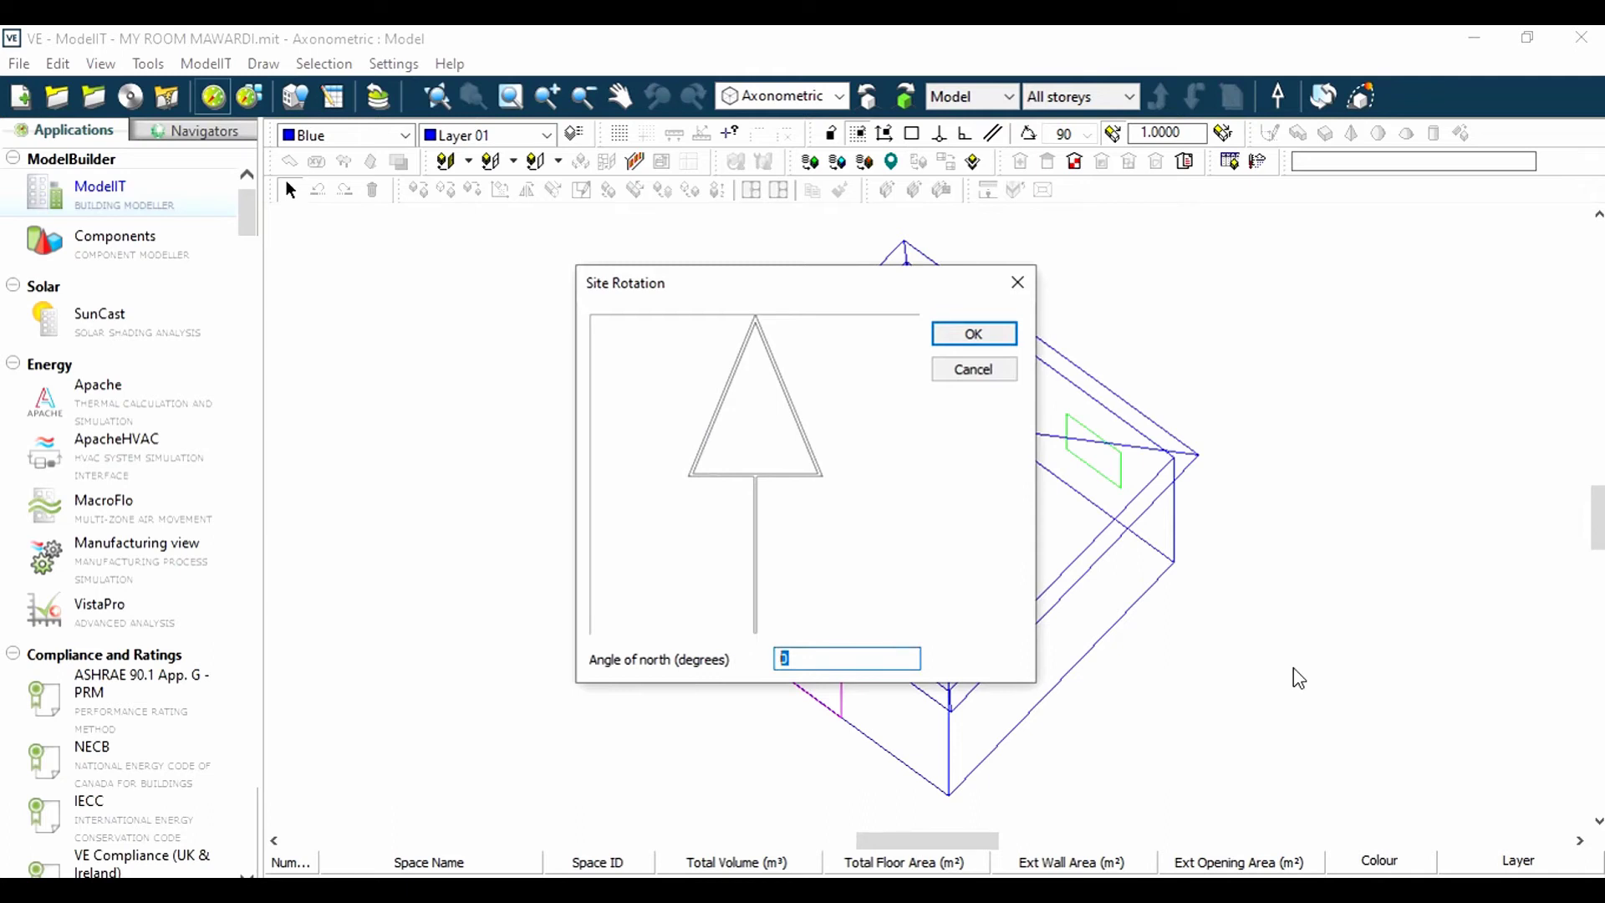
pyautogui.write('90')
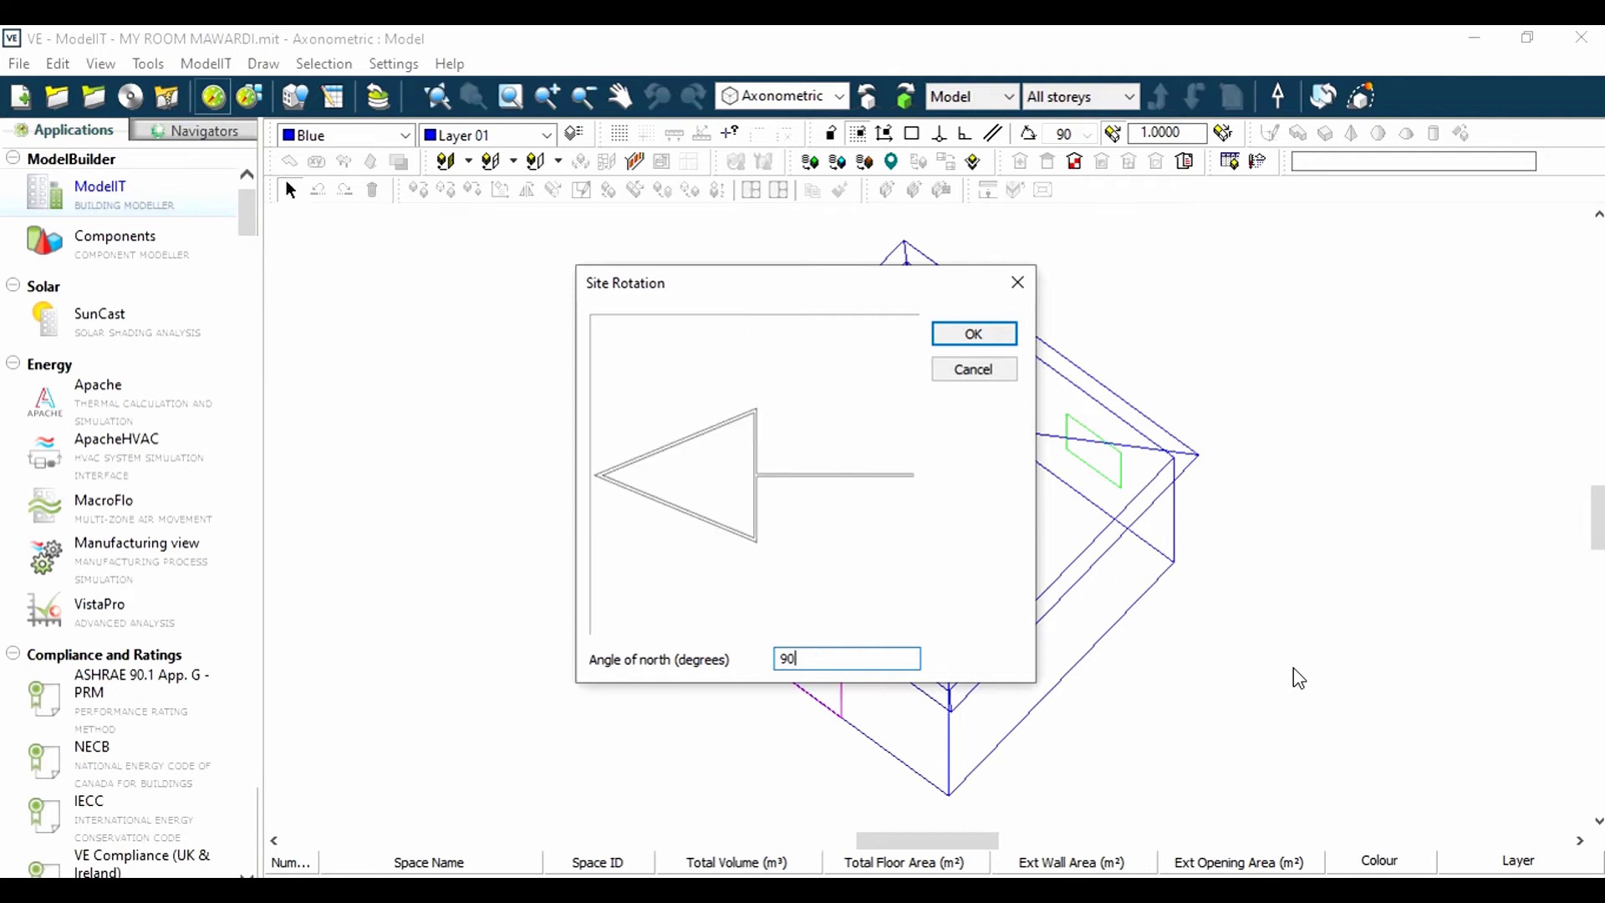
pyautogui.press('BackSpace')
pyautogui.press('BackSpace')
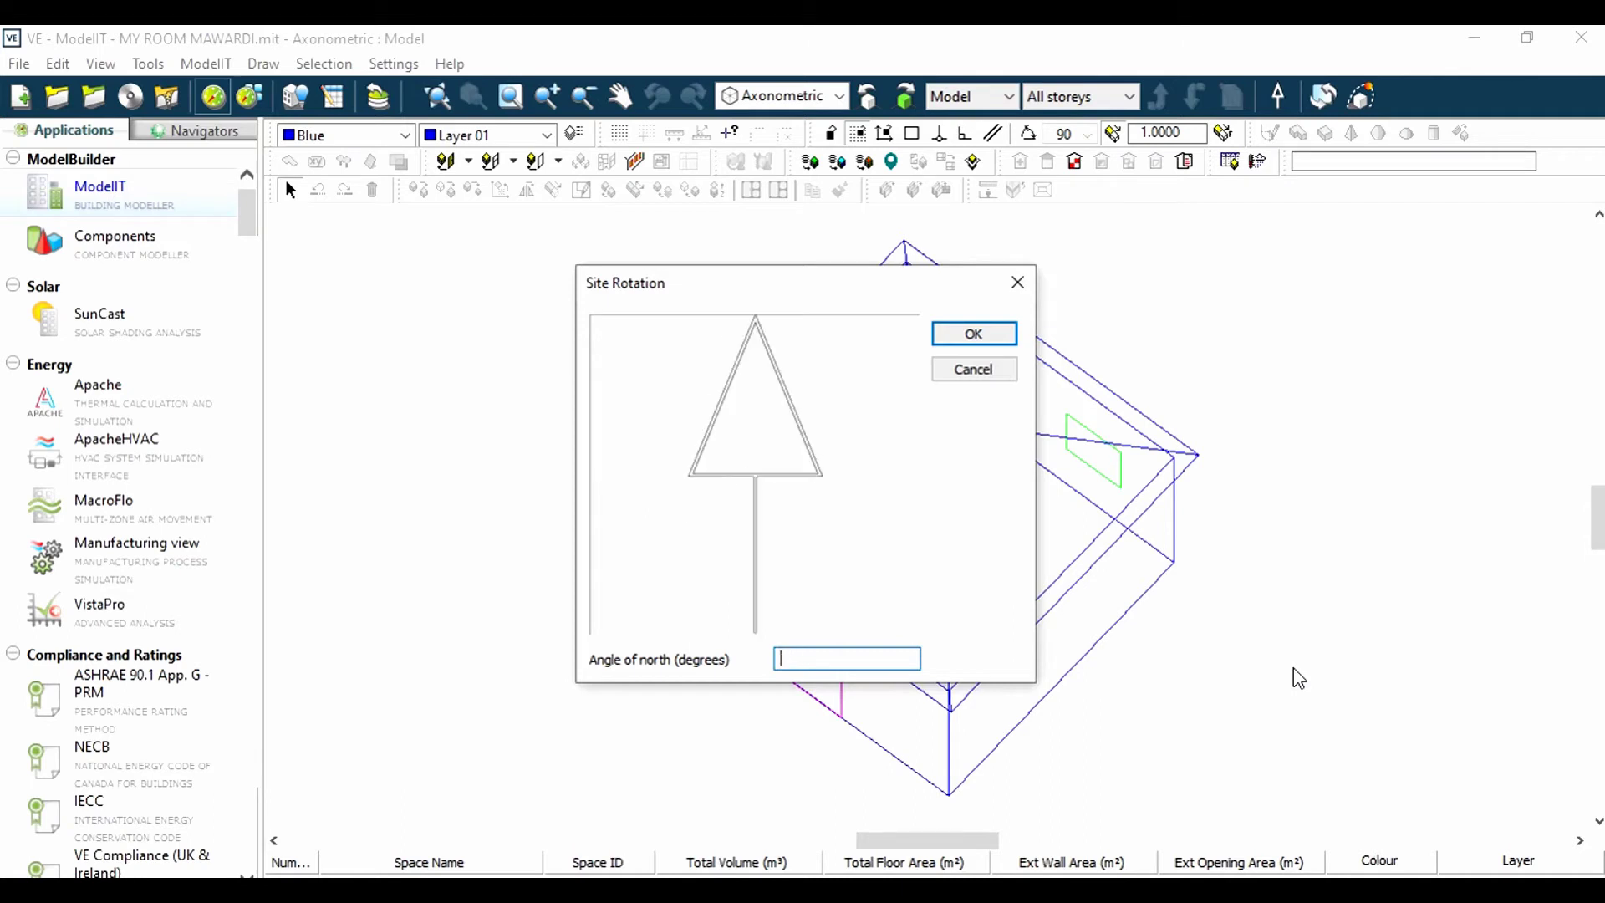
pyautogui.write('180')
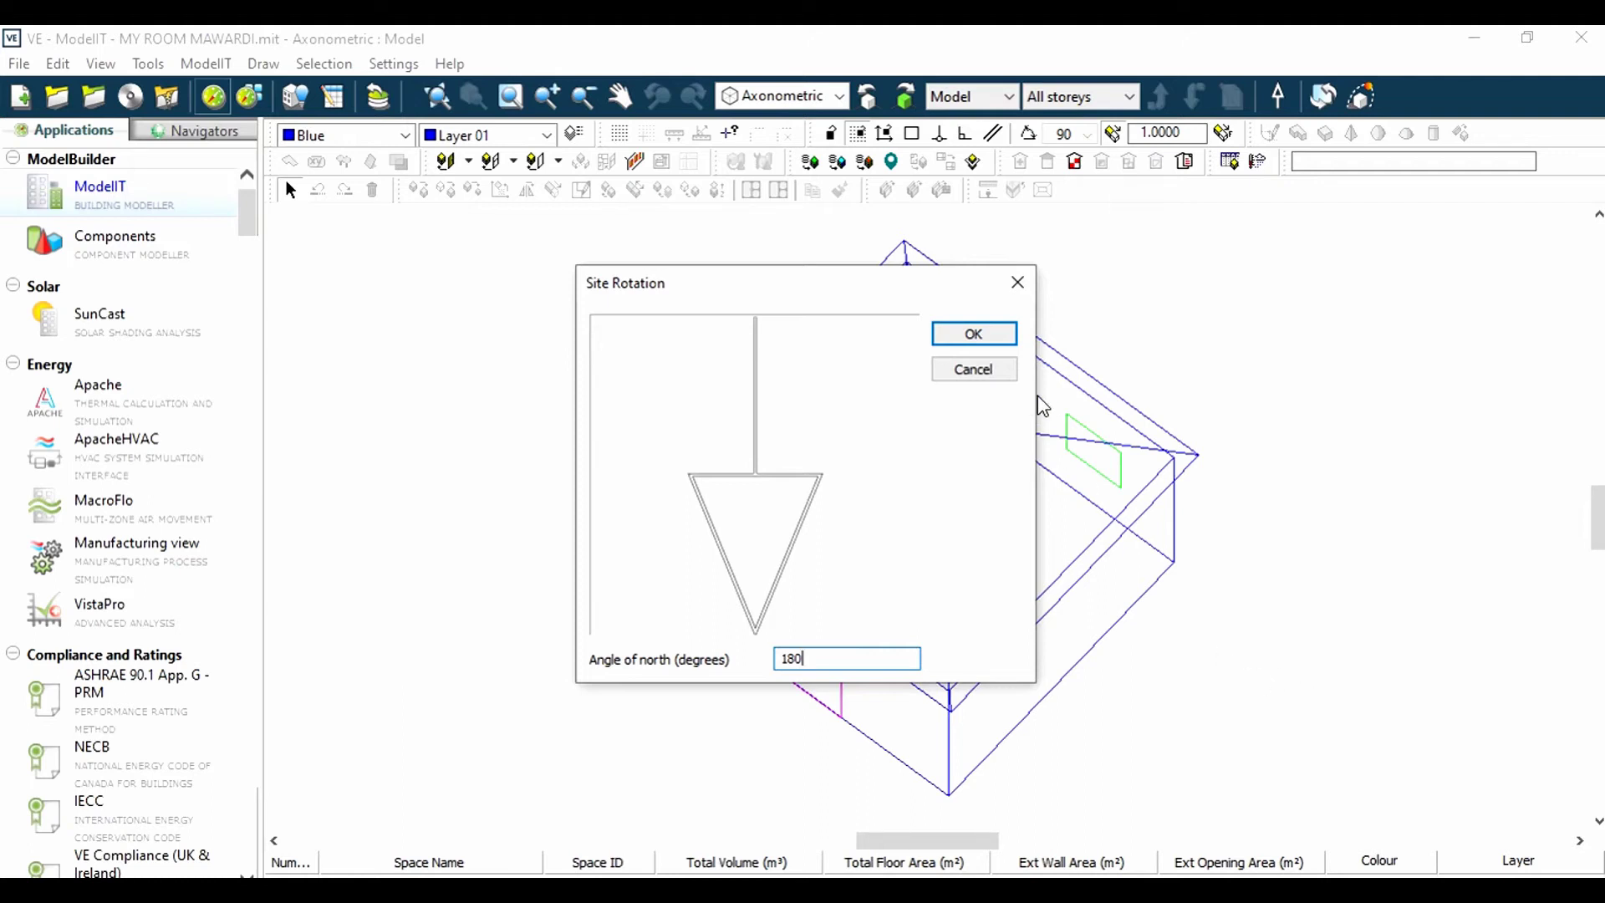
pyautogui.click(987, 337)
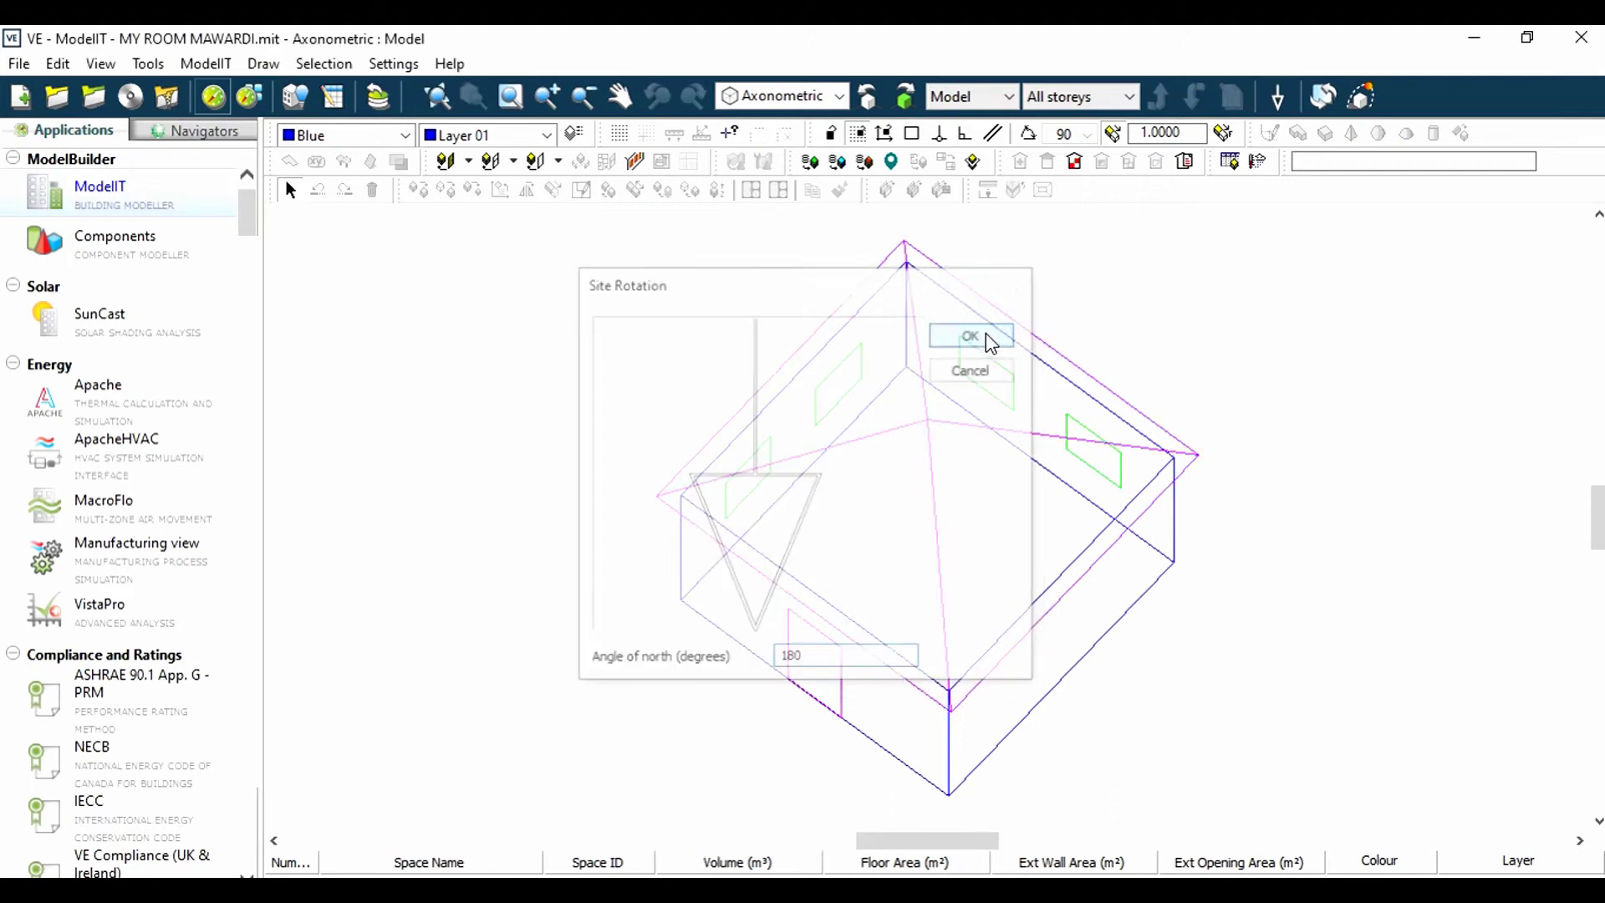
# - Examine the rotated house against the compass and sun path from several sides in the 3D model viewer
pyautogui.click(1363, 99)
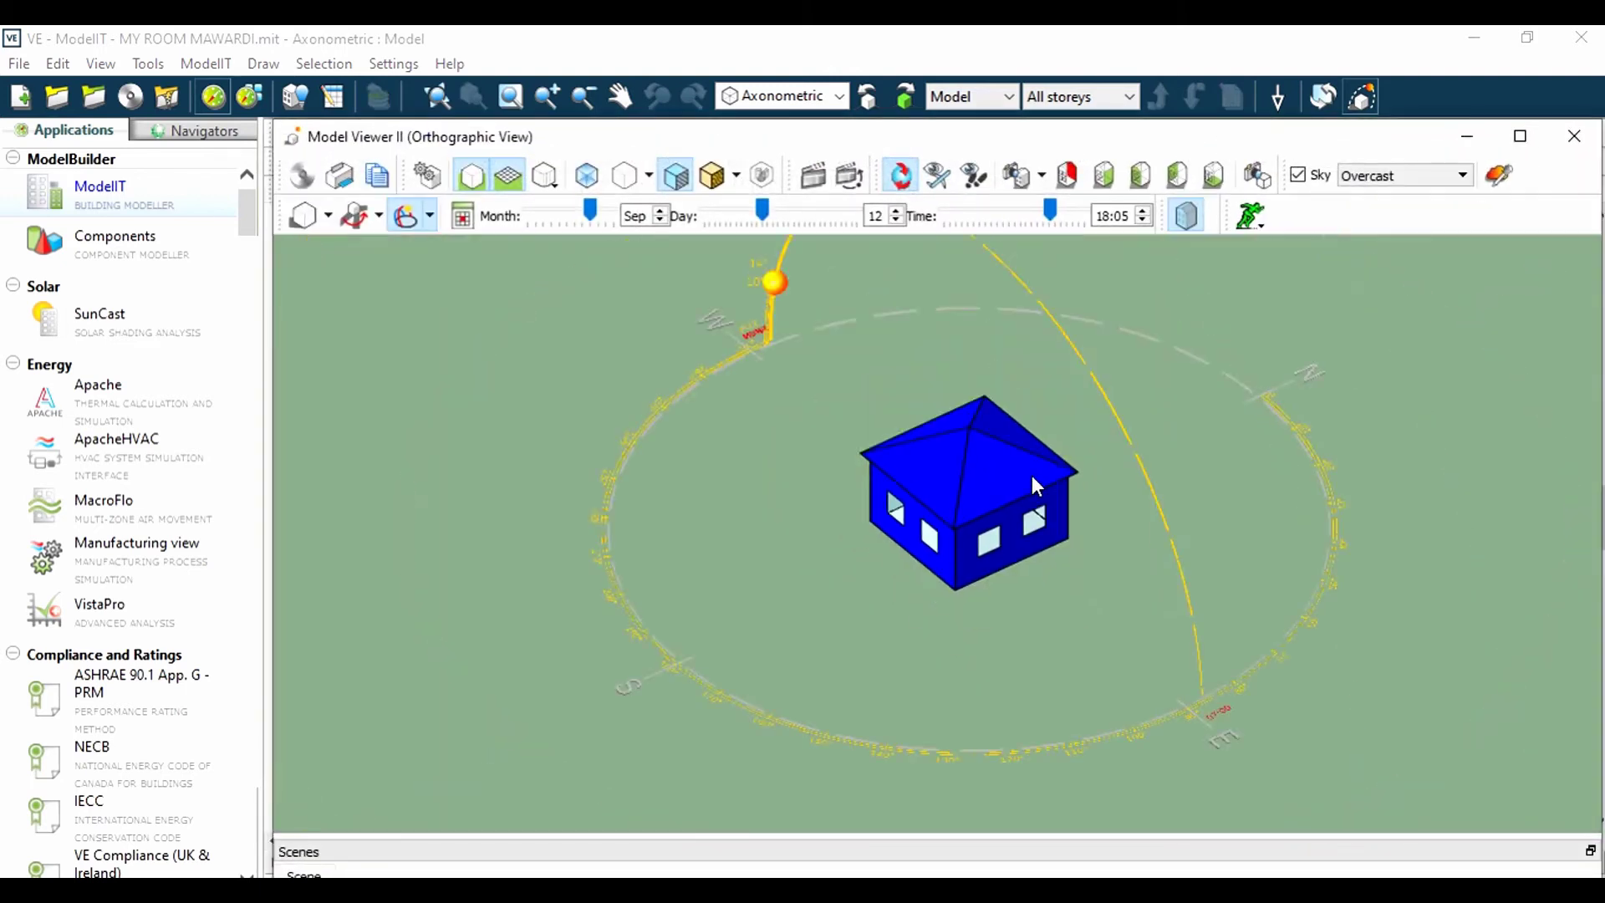
pyautogui.moveTo(1008, 537); pyautogui.dragTo(930, 473)
pyautogui.moveTo(1024, 543); pyautogui.dragTo(928, 520)
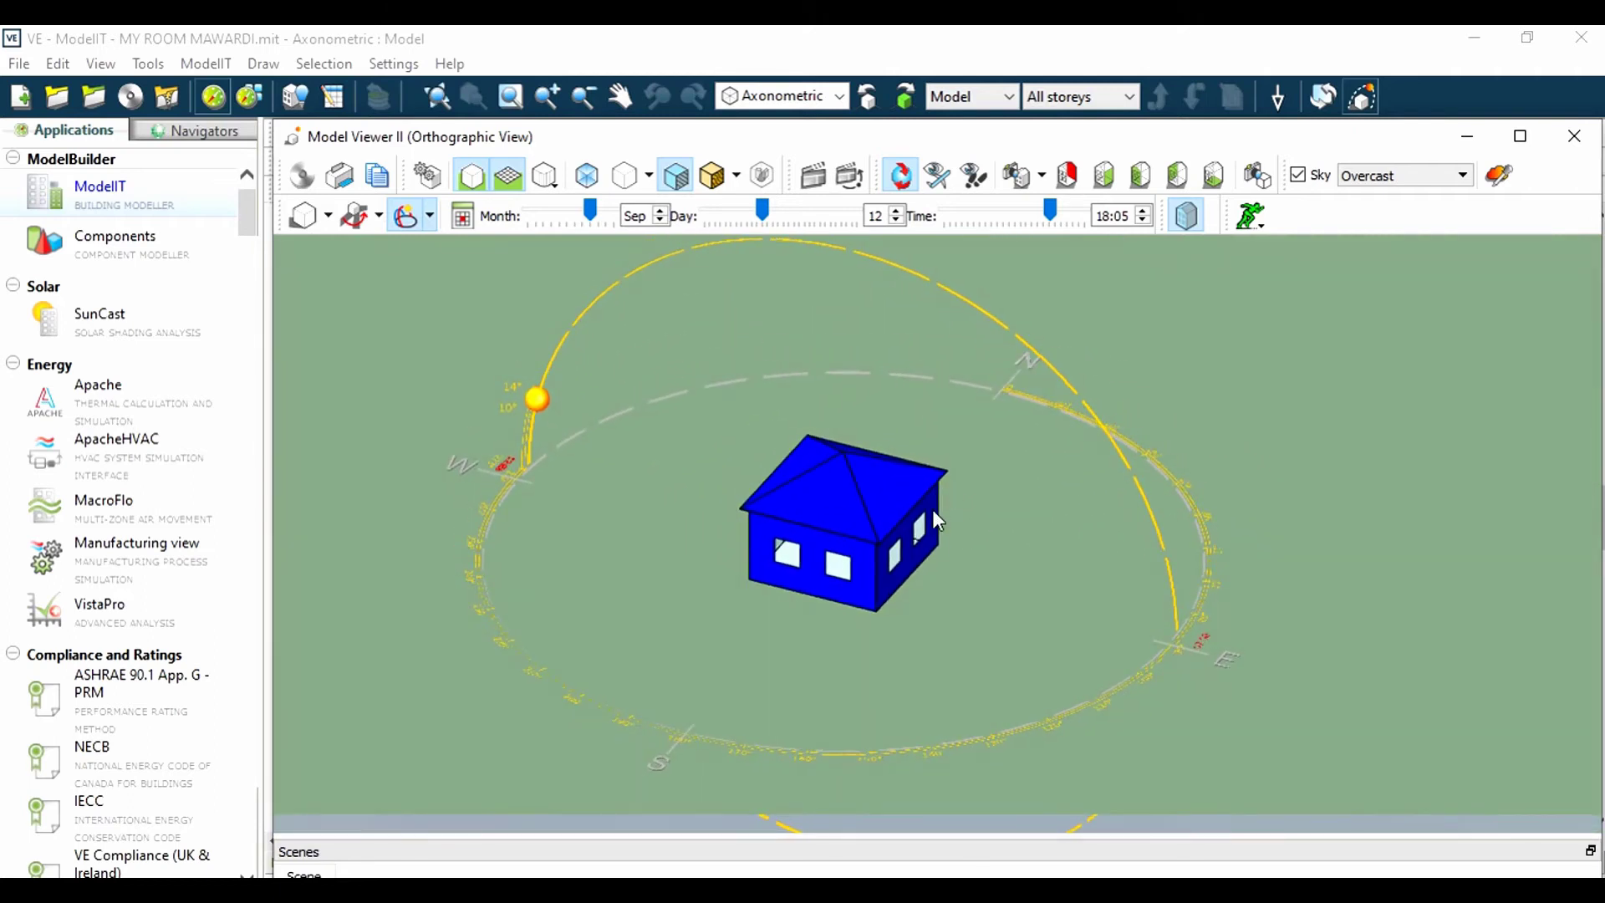
pyautogui.moveTo(805, 566); pyautogui.dragTo(749, 579)
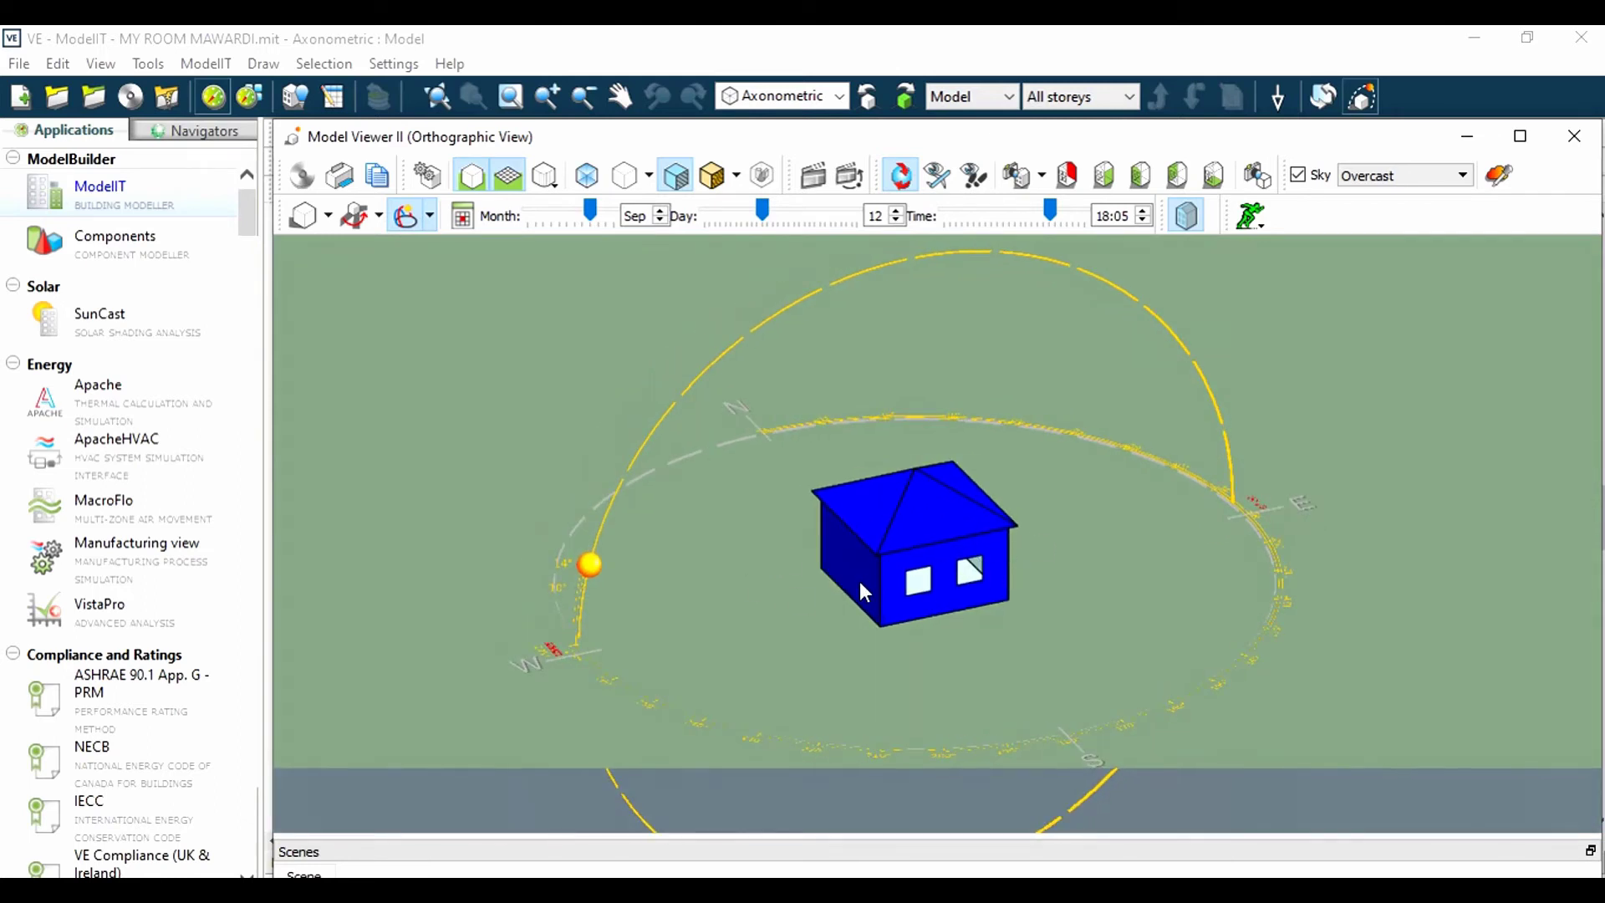
pyautogui.moveTo(1120, 580); pyautogui.dragTo(1070, 368)
pyautogui.click(1362, 97)
pyautogui.click(669, 359)
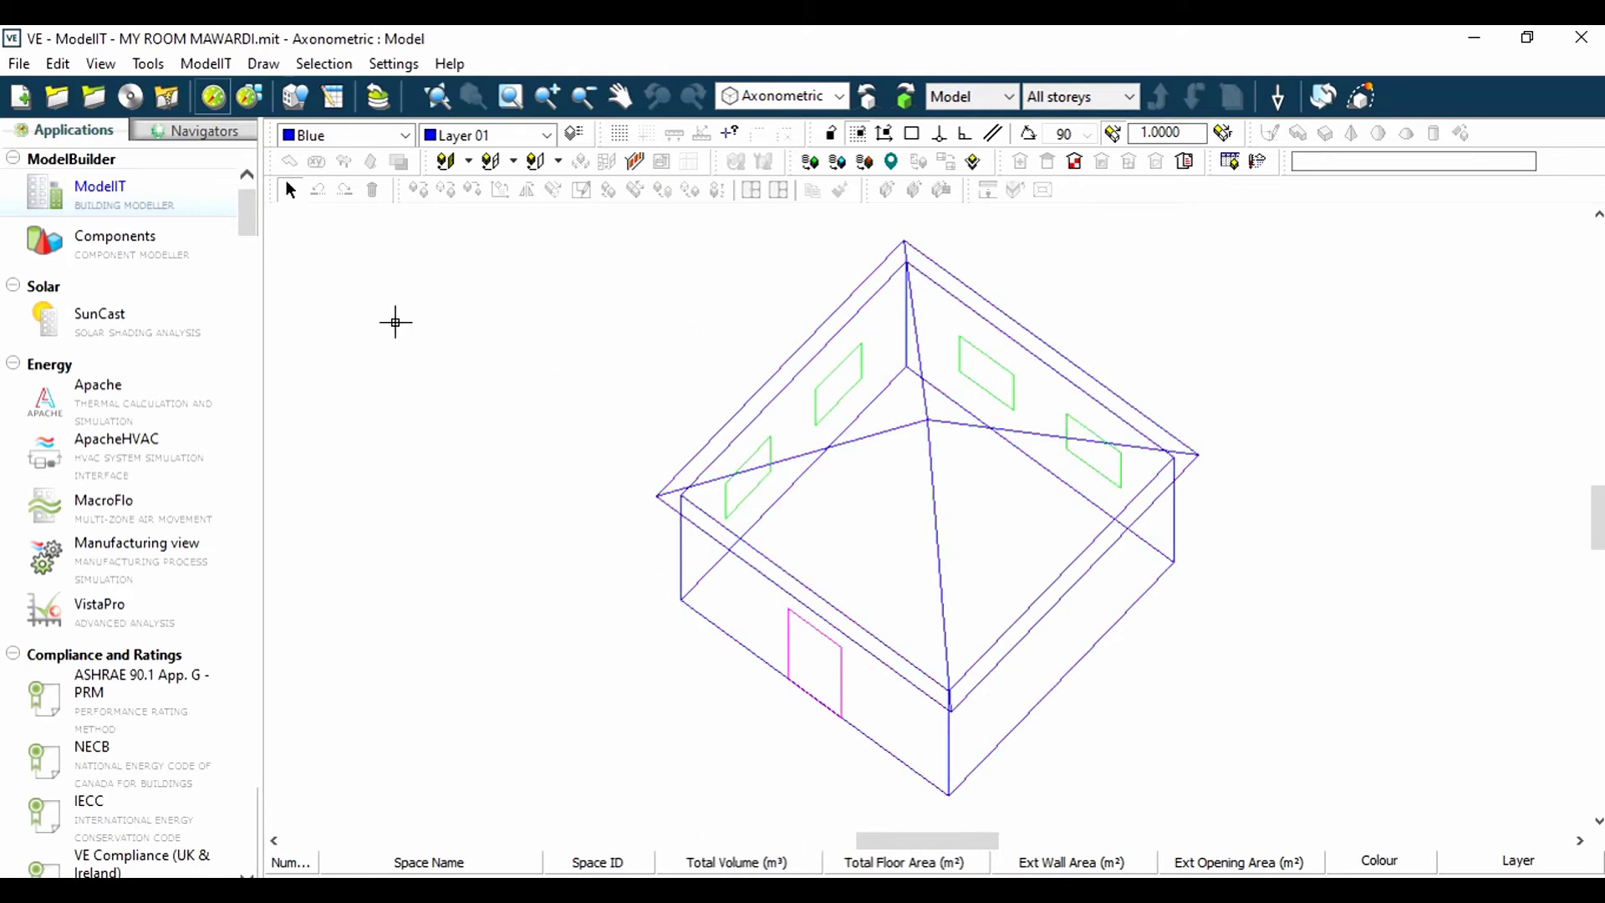
# - Switch to Apache, saving the model, and try to calculate cooling loads to ORIENTATION 180 north, declining to continue with the current shading file
pyautogui.click(125, 400)
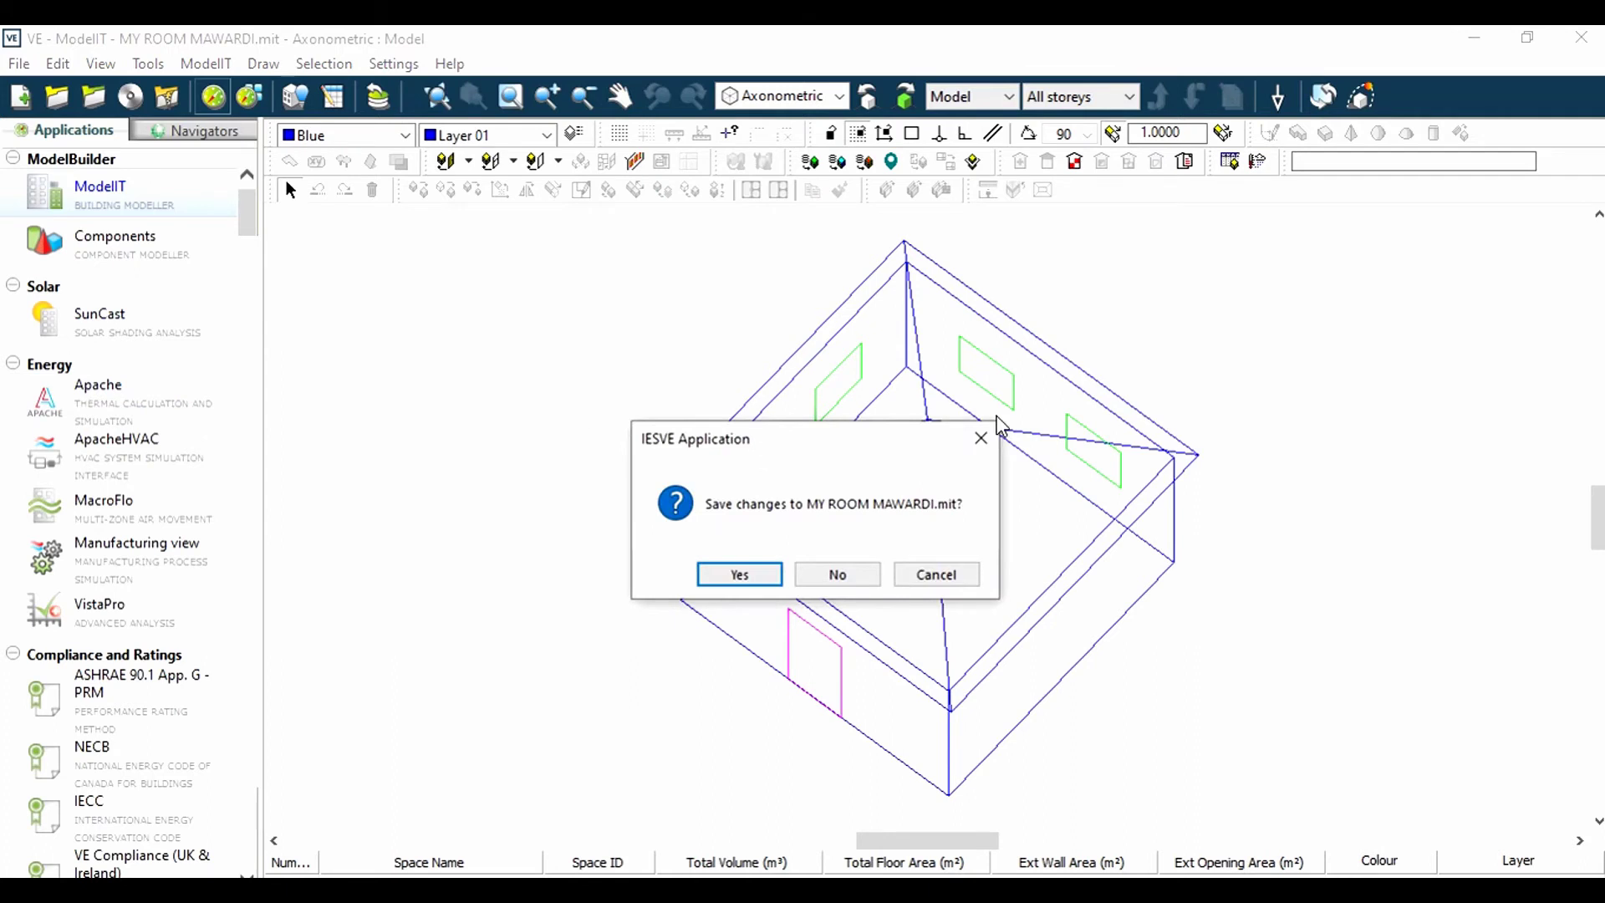
pyautogui.click(750, 576)
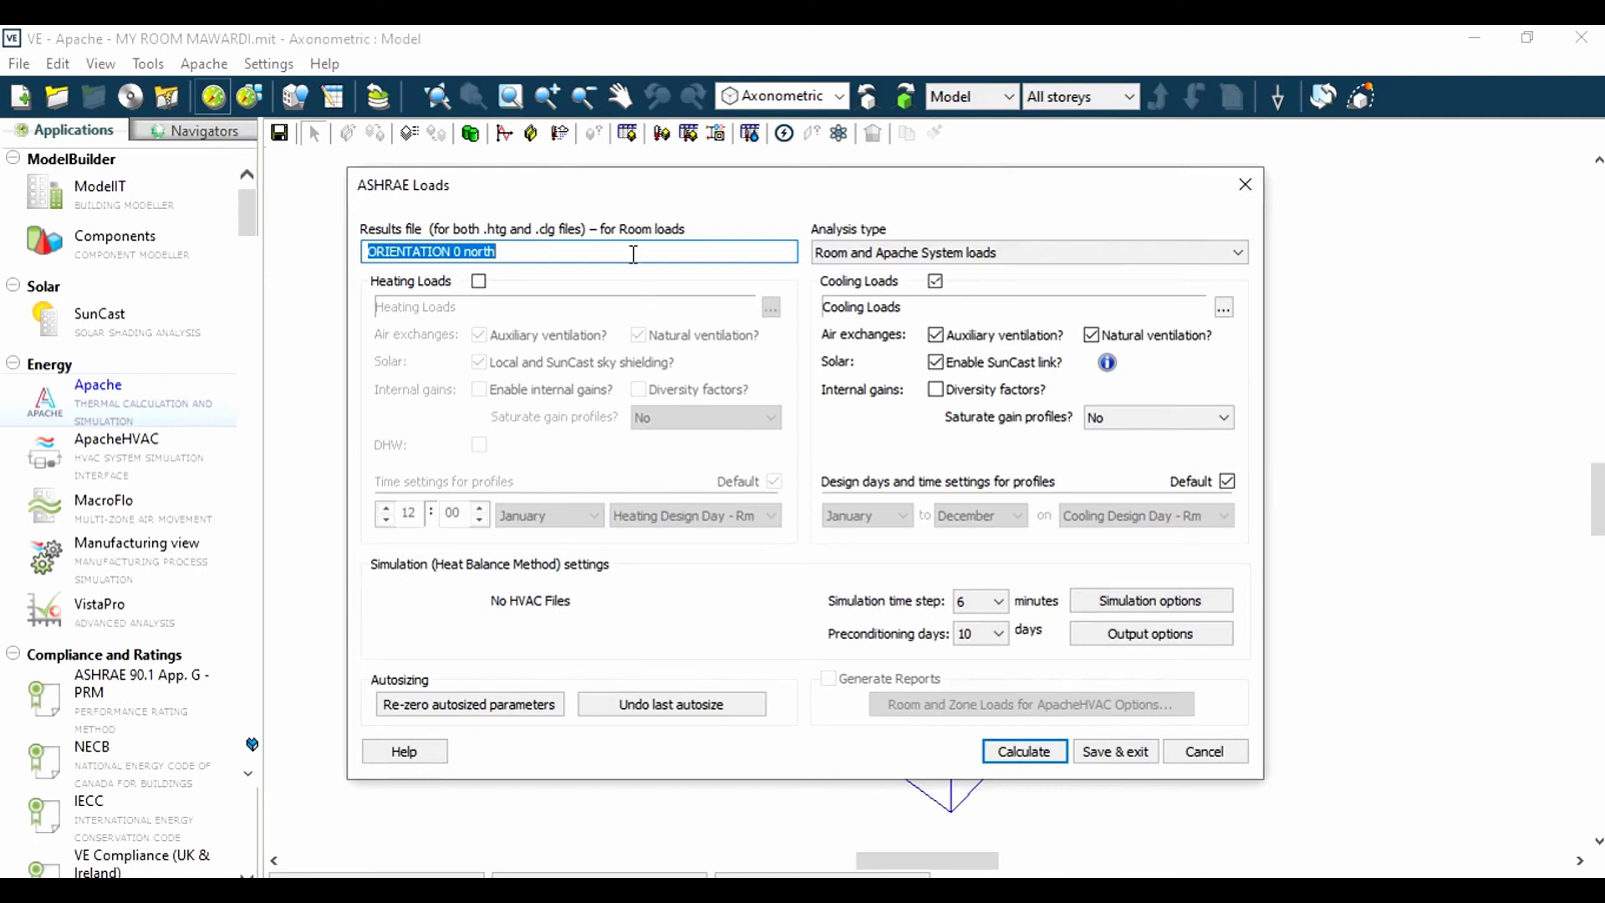
pyautogui.click(461, 252)
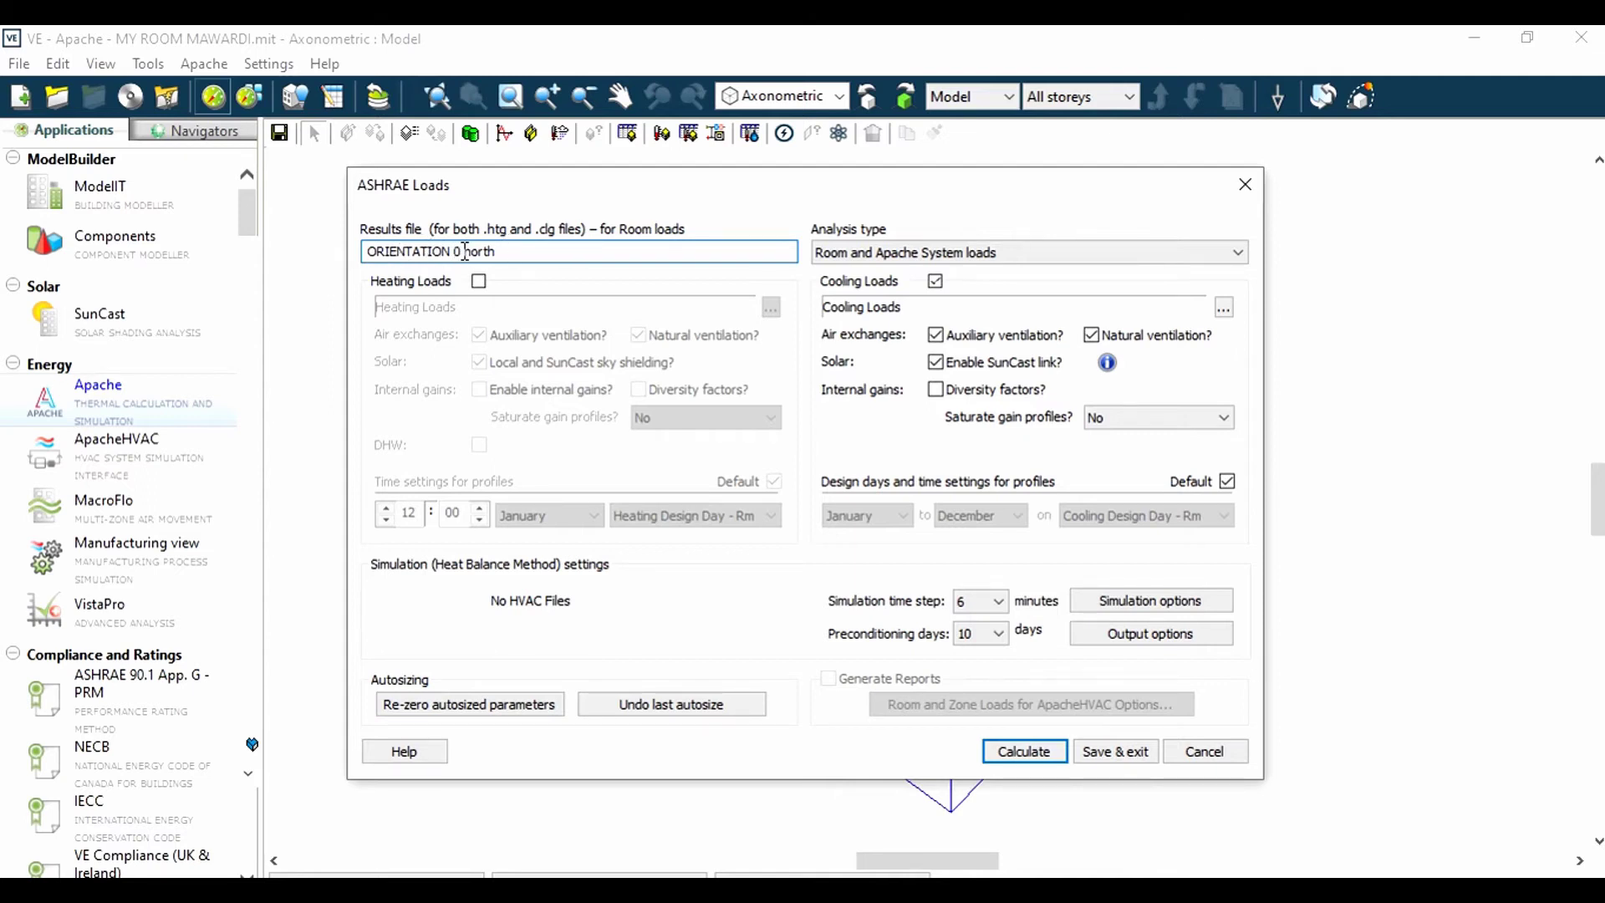
pyautogui.write('0')
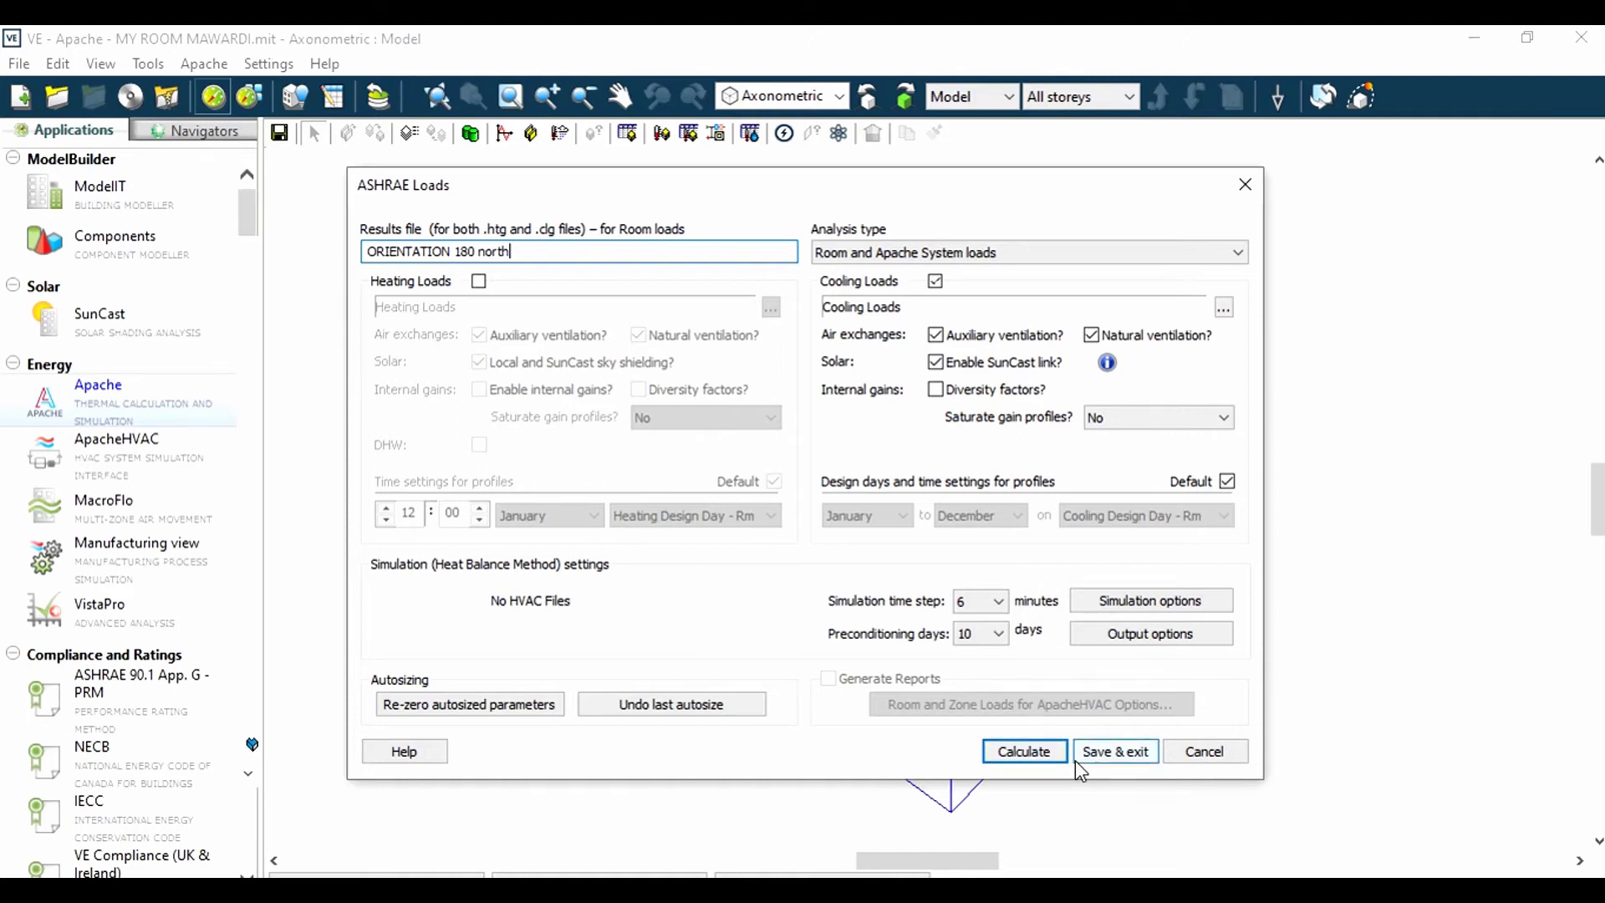
pyautogui.click(1024, 752)
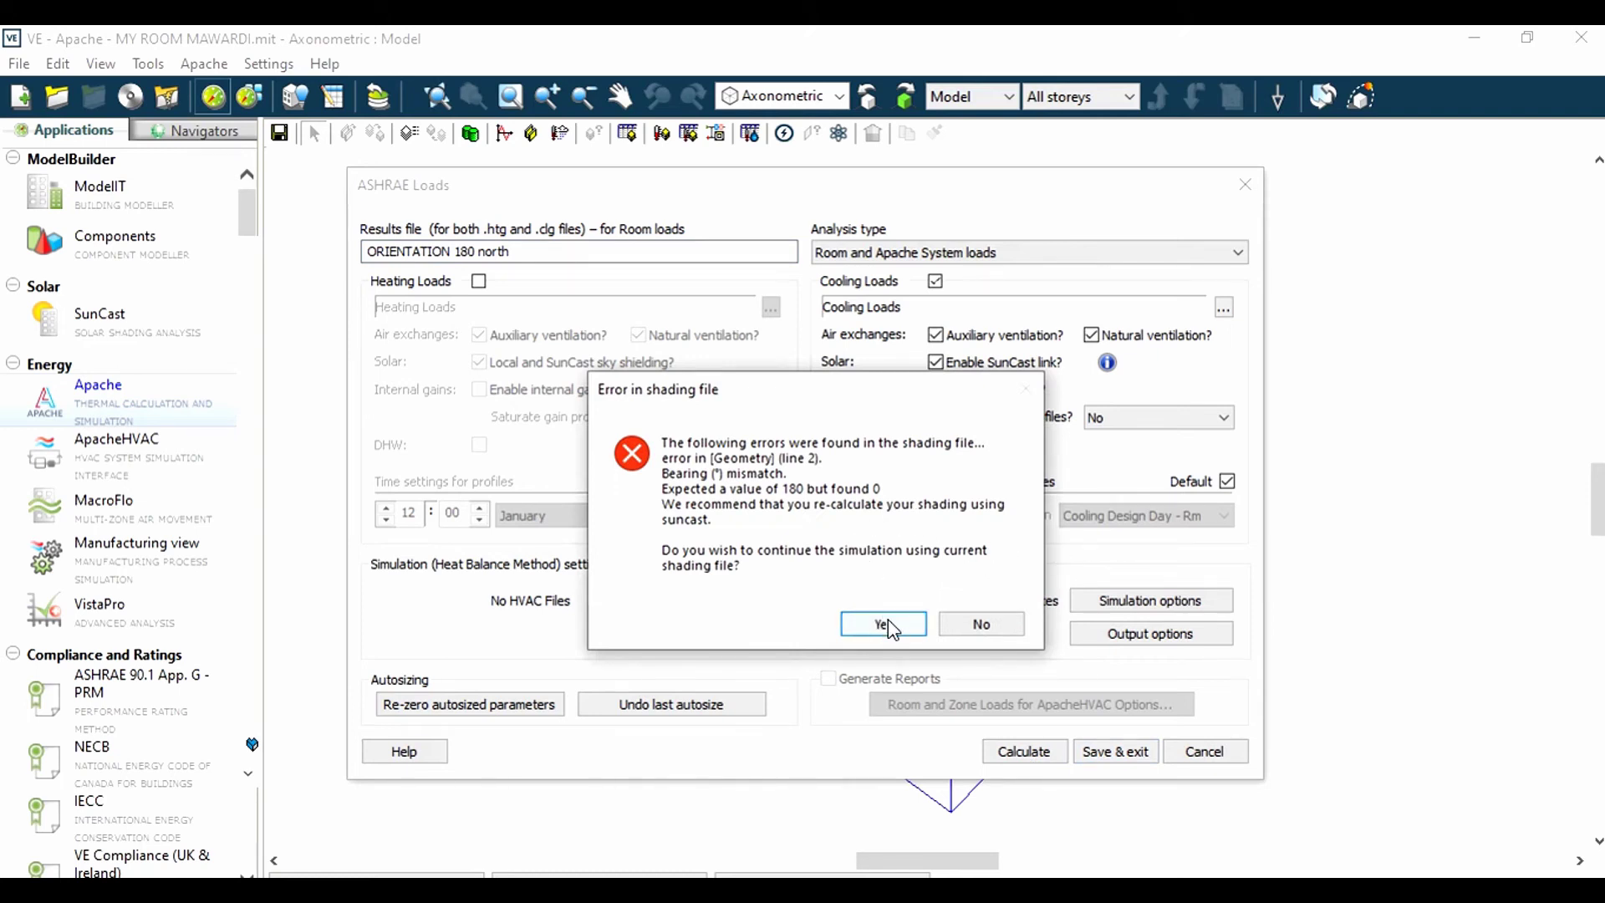
pyautogui.click(986, 623)
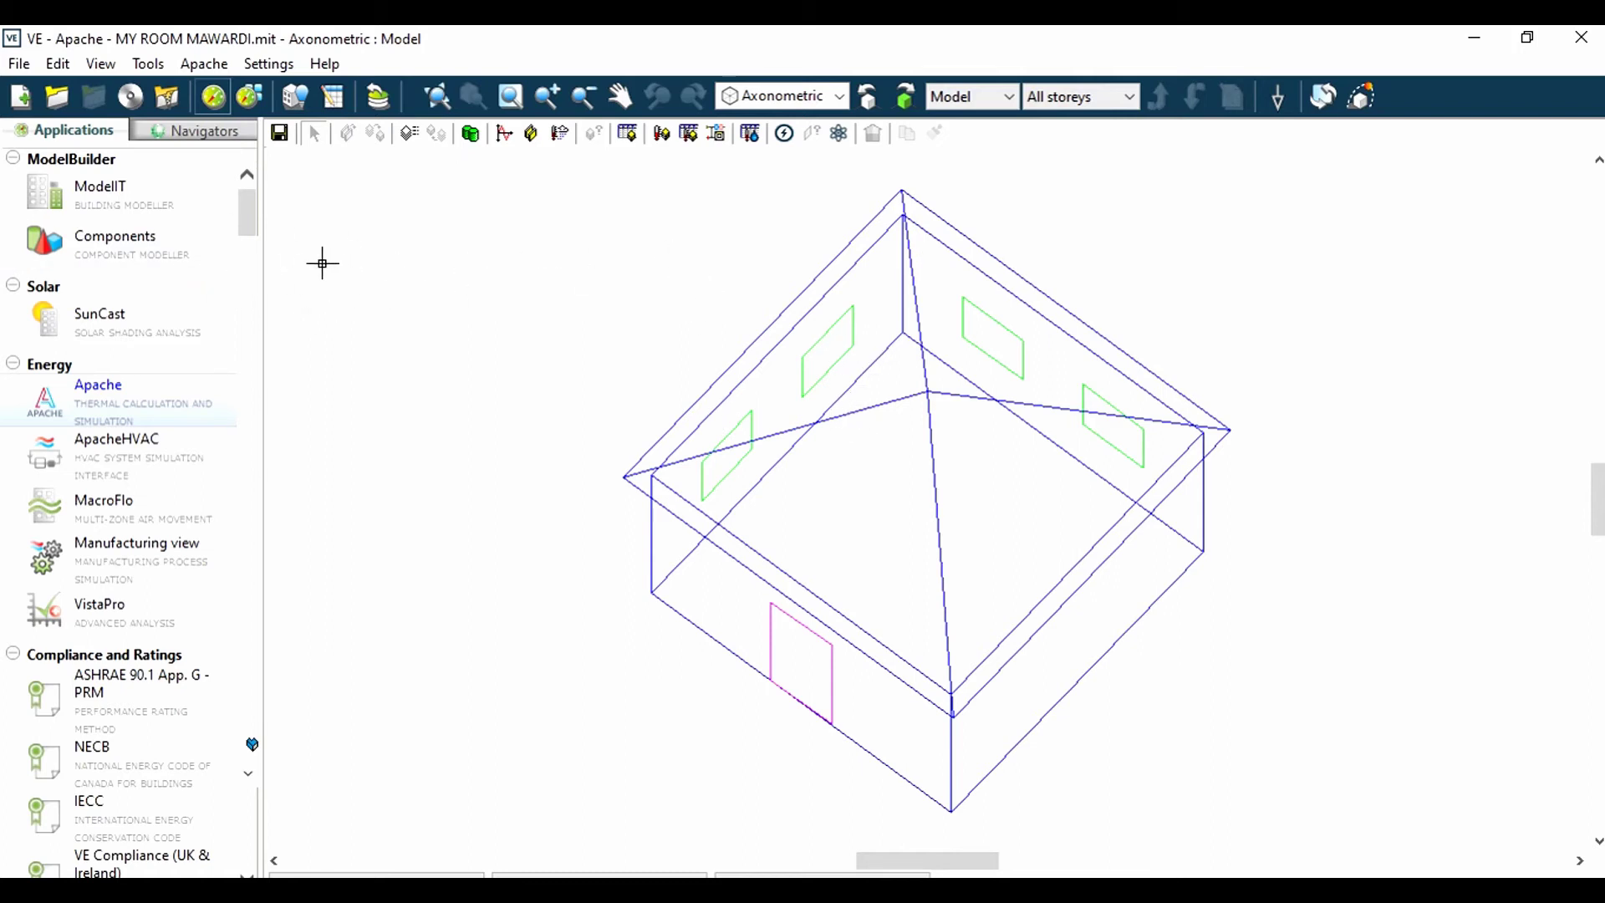
# - Run the SunCast solar shading calculation for January to December with design day 15 and close the task list
pyautogui.click(163, 326)
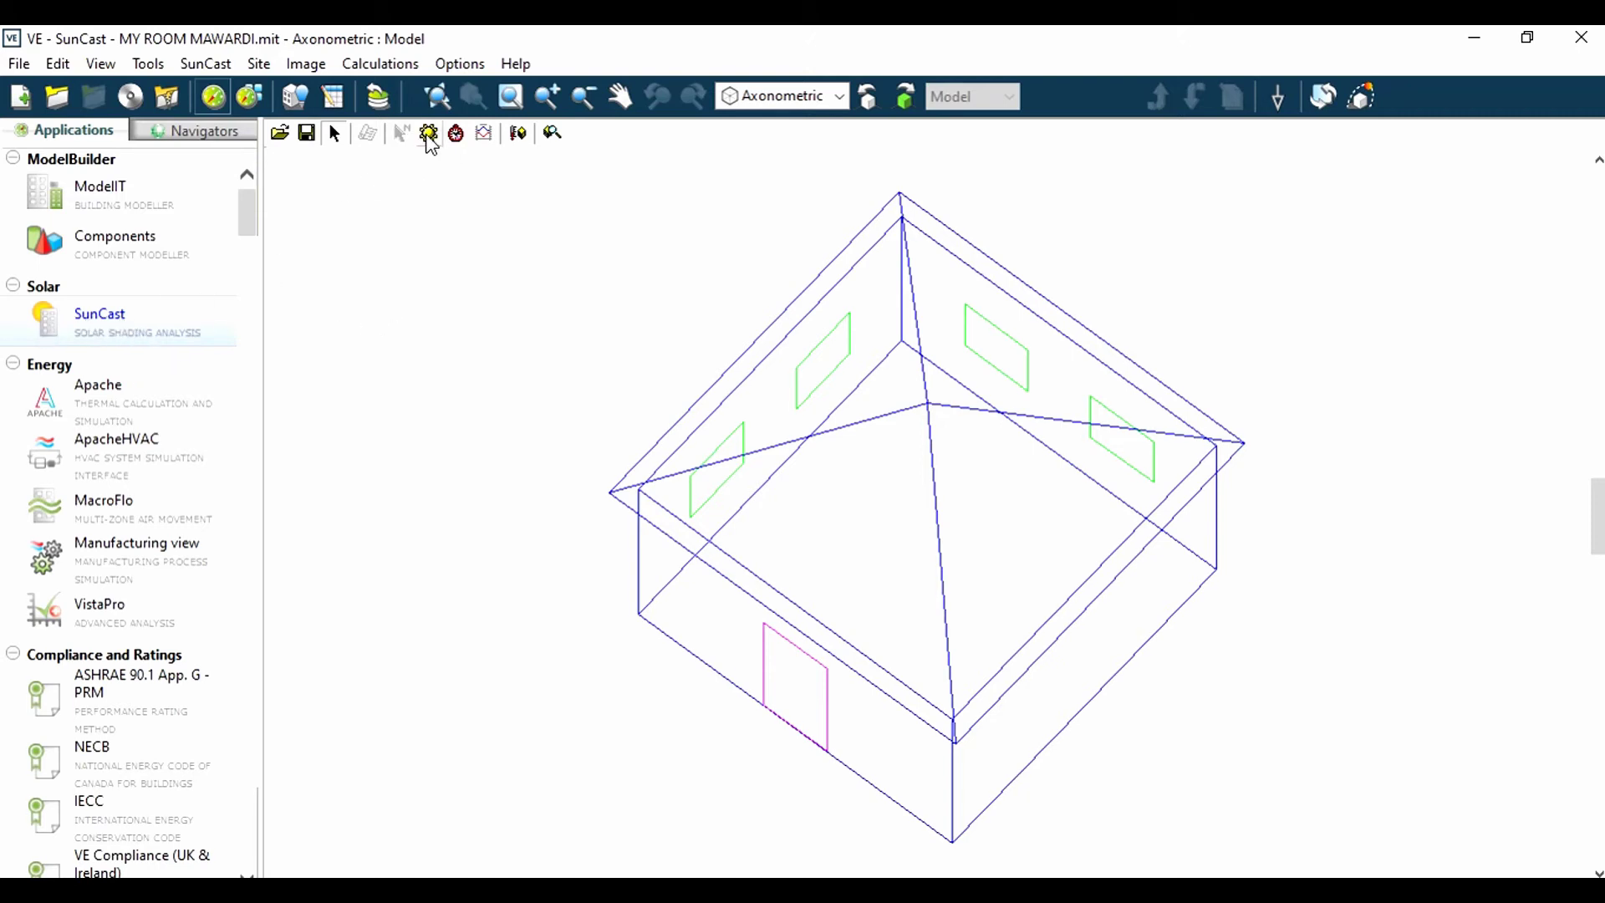
pyautogui.click(519, 133)
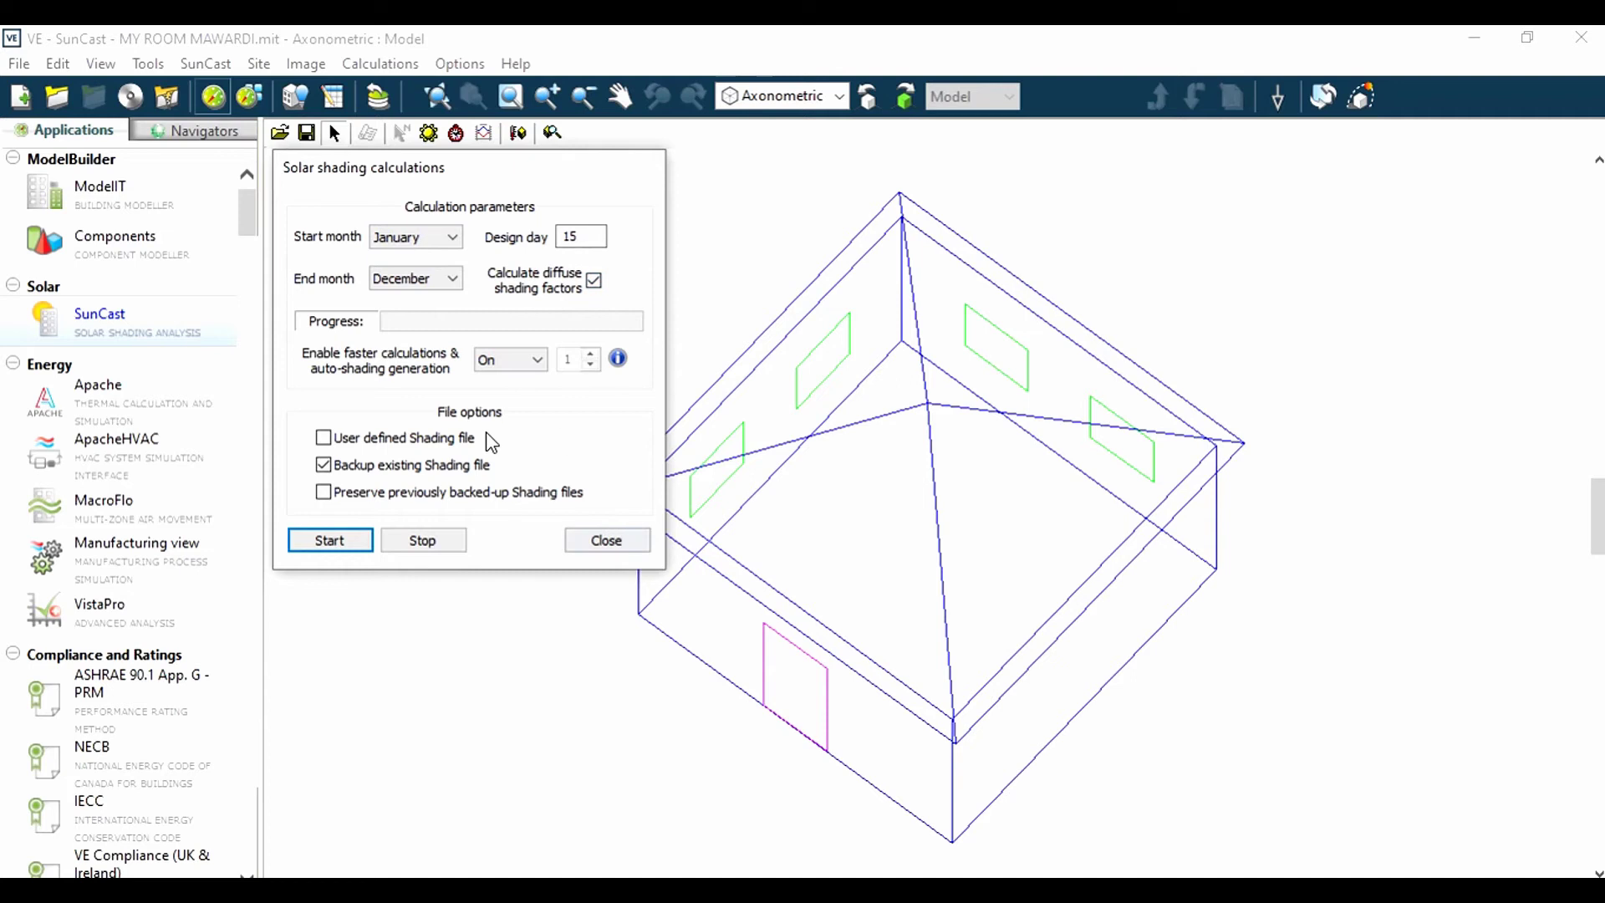
pyautogui.click(331, 541)
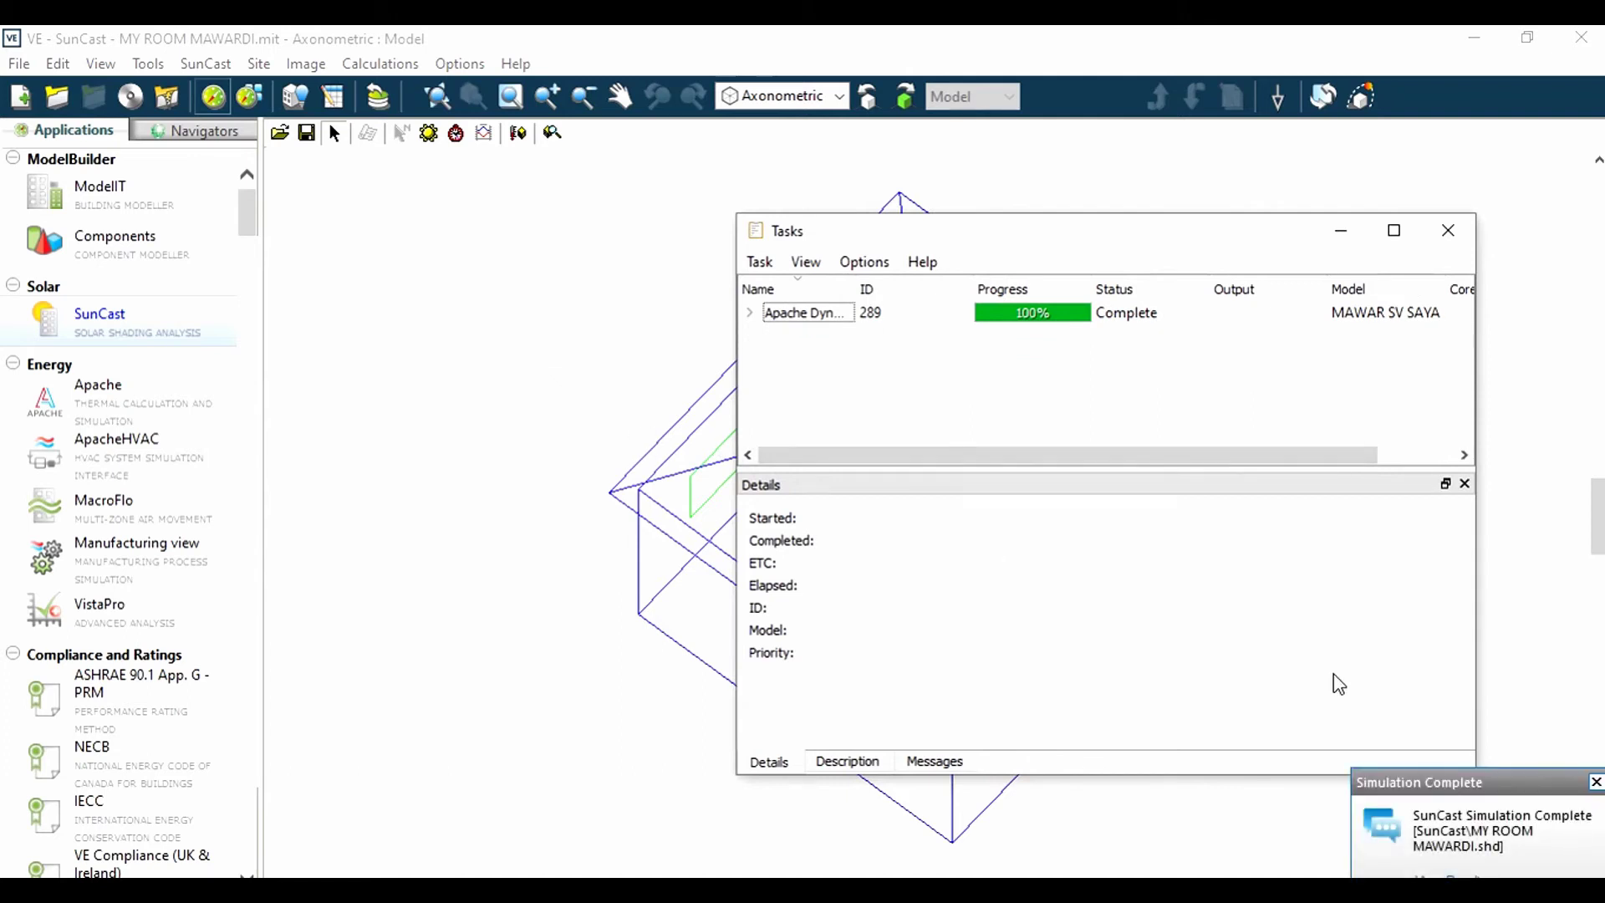
pyautogui.click(1455, 876)
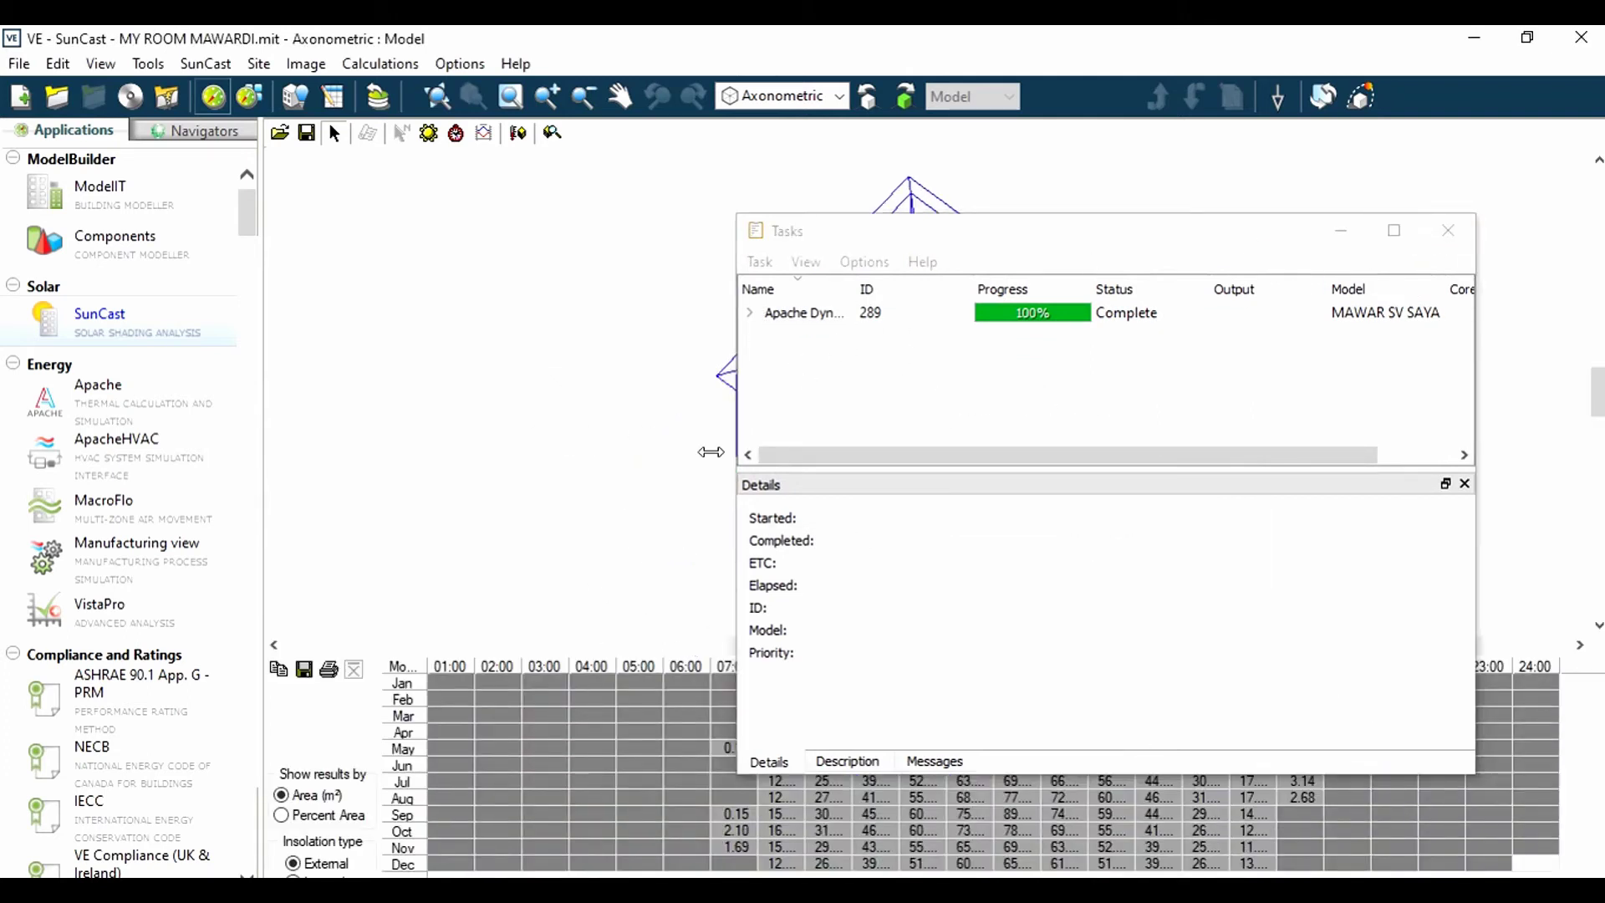
pyautogui.click(1448, 230)
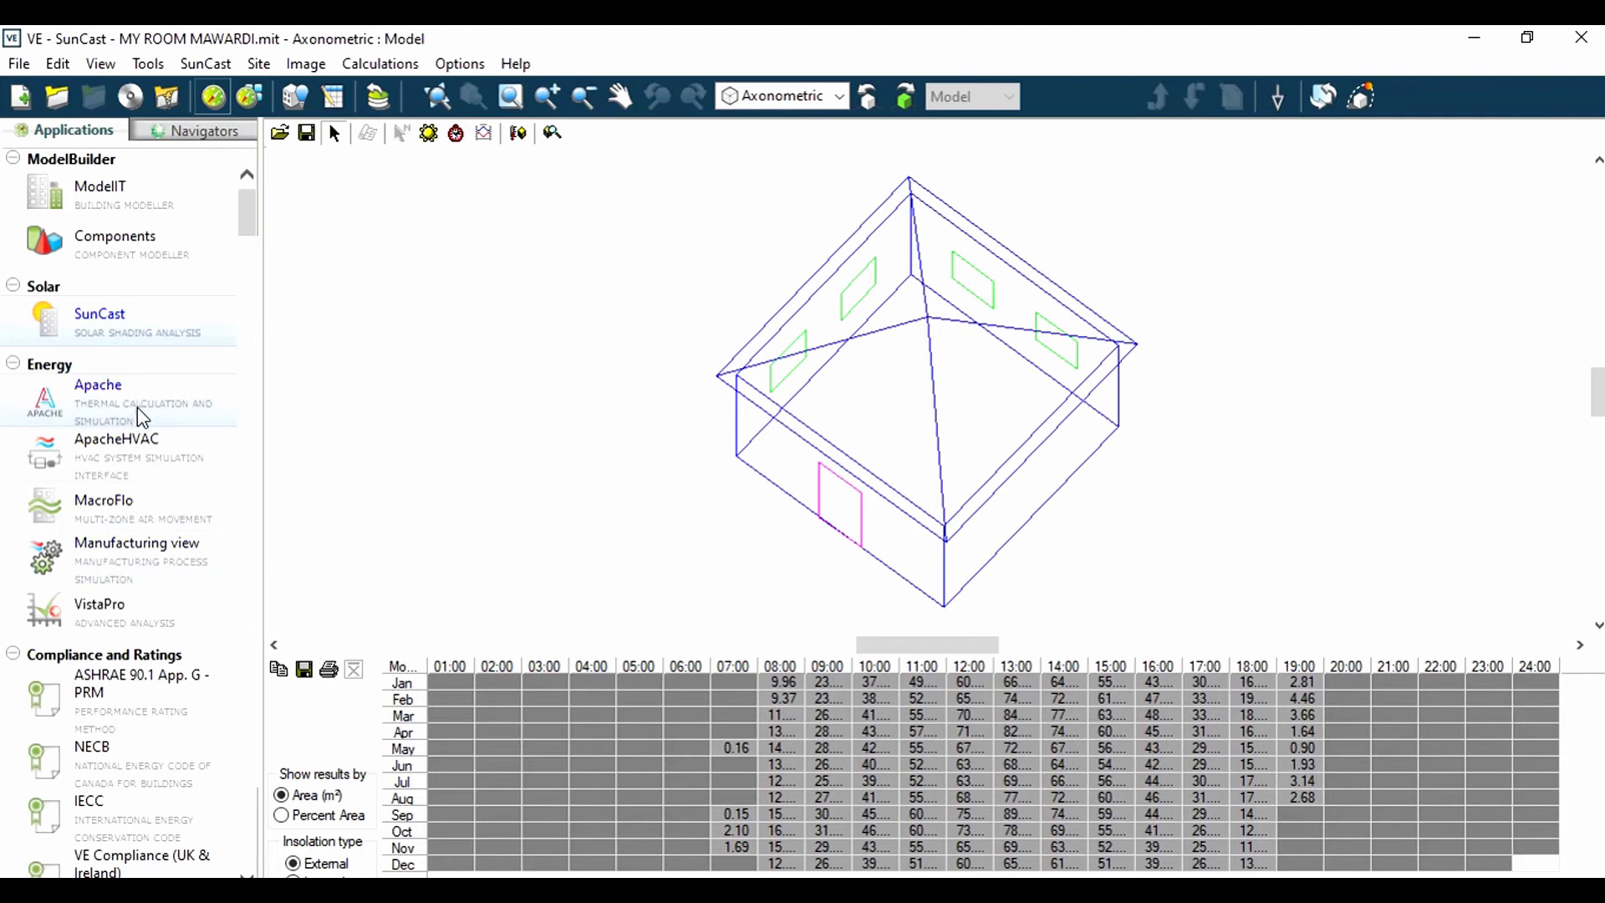
# - Switch to Apache, dismiss the deleted-files reminder and calculate ASHRAE cooling loads with the SunCast link to the results file ORIENTATION 180 north
pyautogui.click(142, 417)
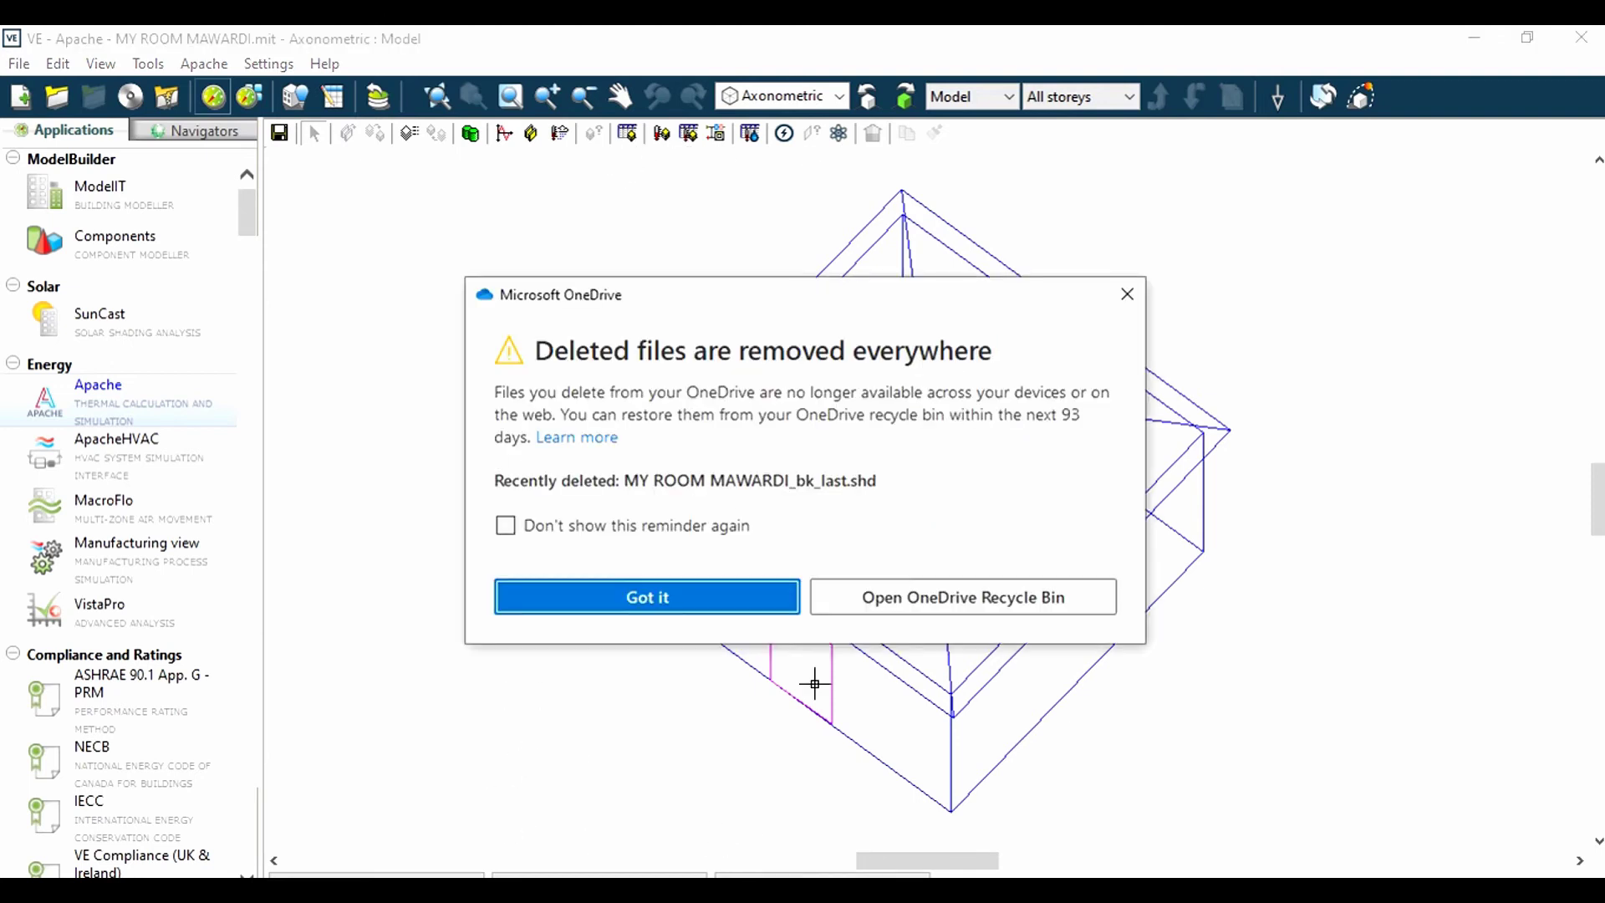
pyautogui.click(1125, 297)
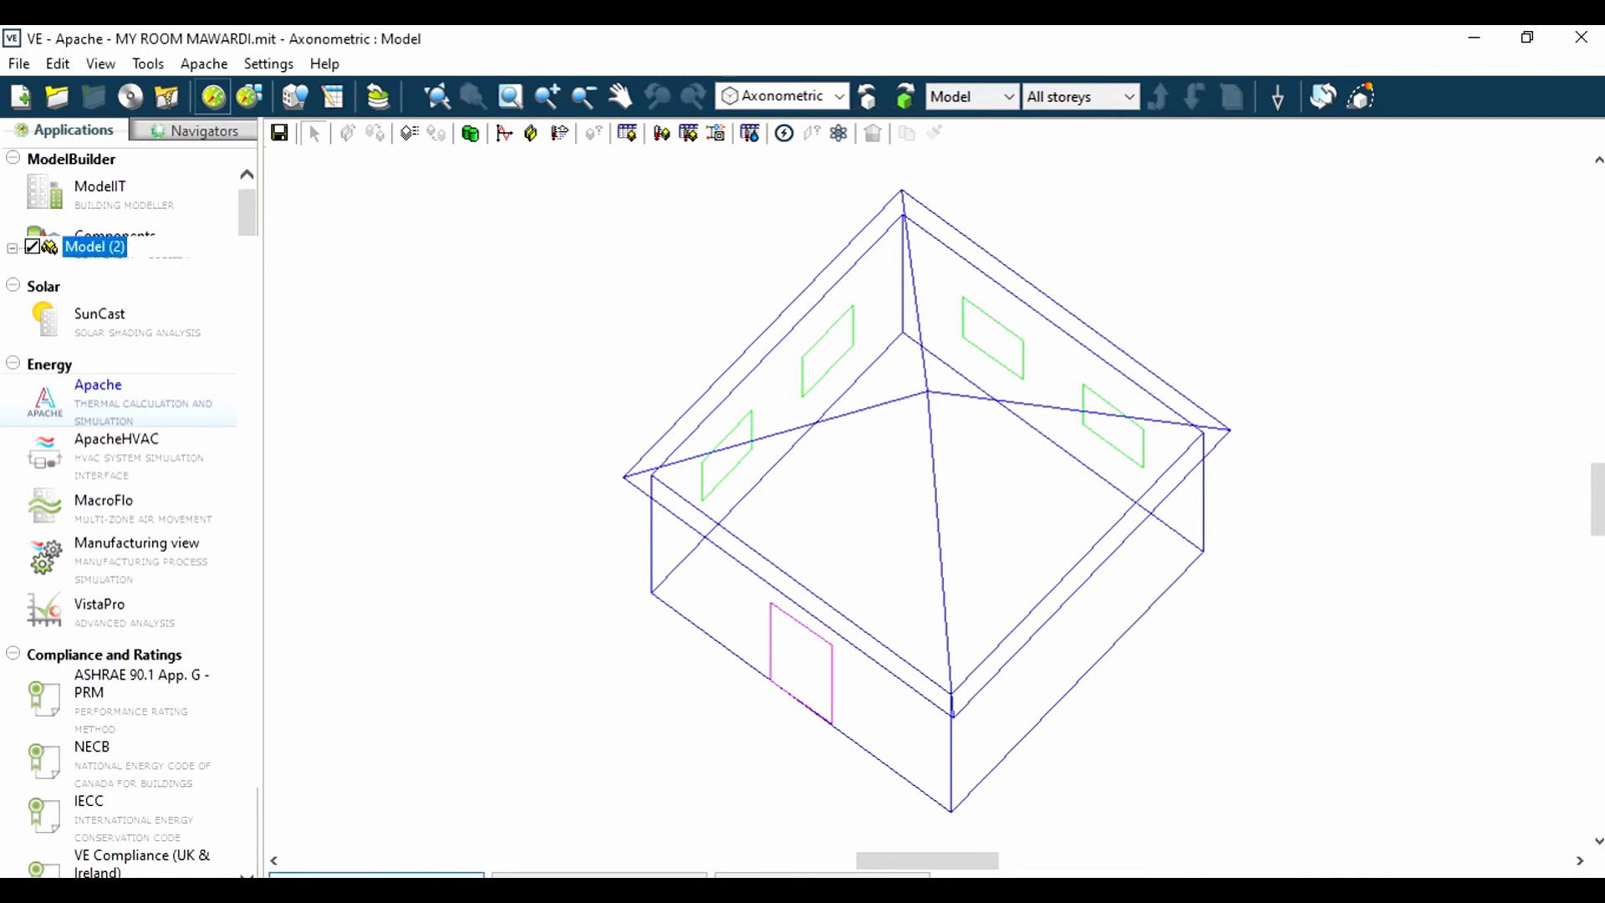
pyautogui.click(376, 873)
pyautogui.click(935, 336)
pyautogui.click(536, 254)
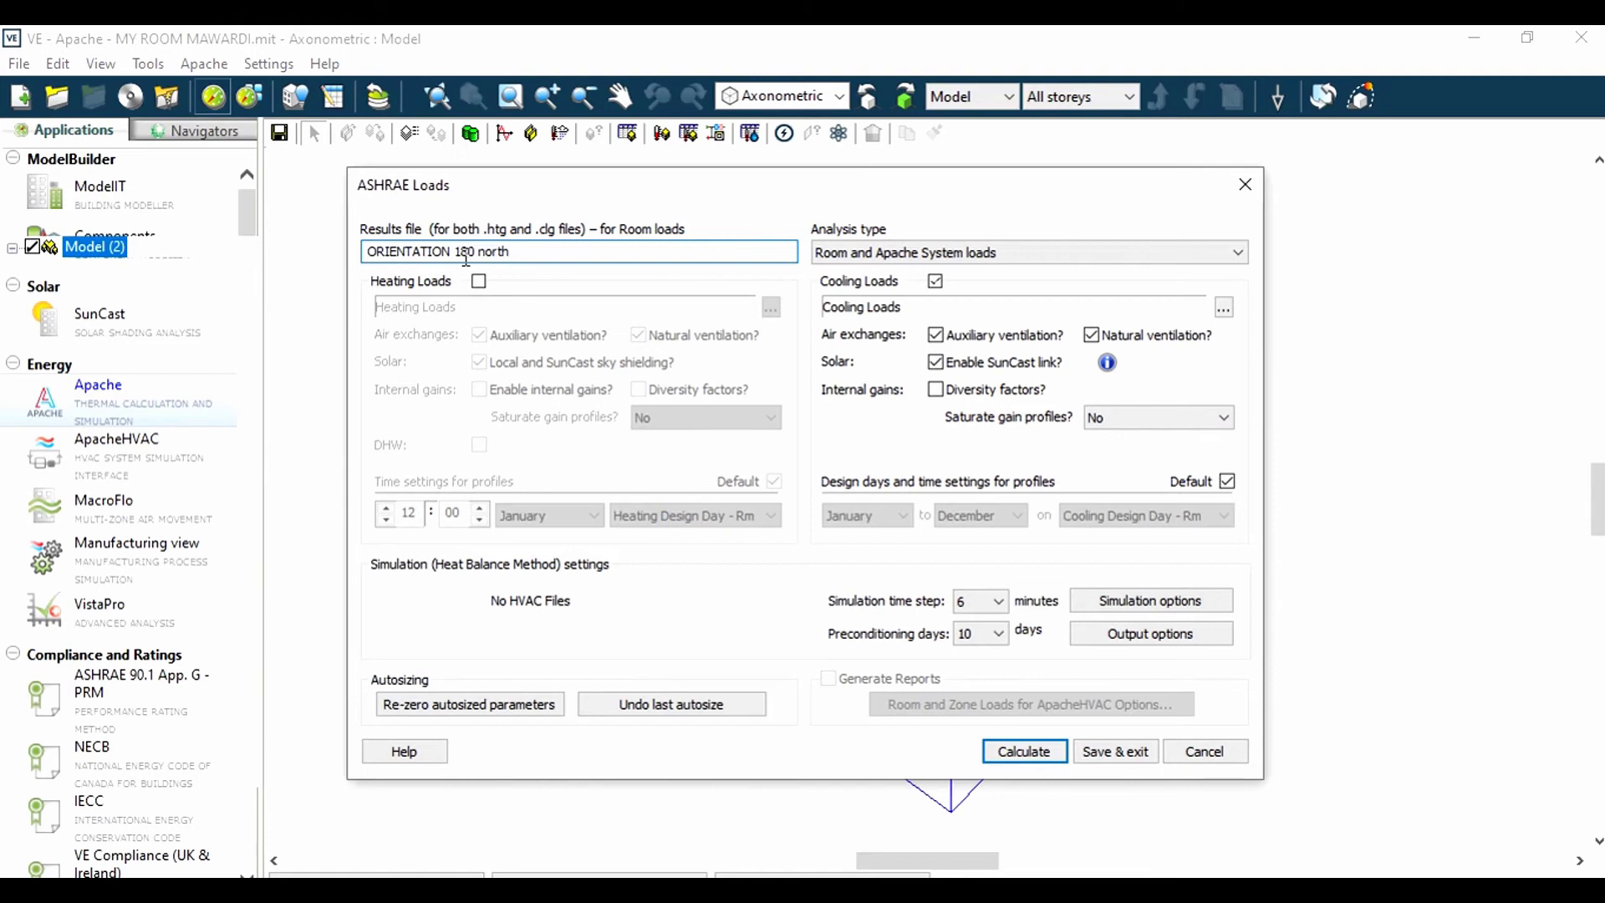
pyautogui.click(1042, 757)
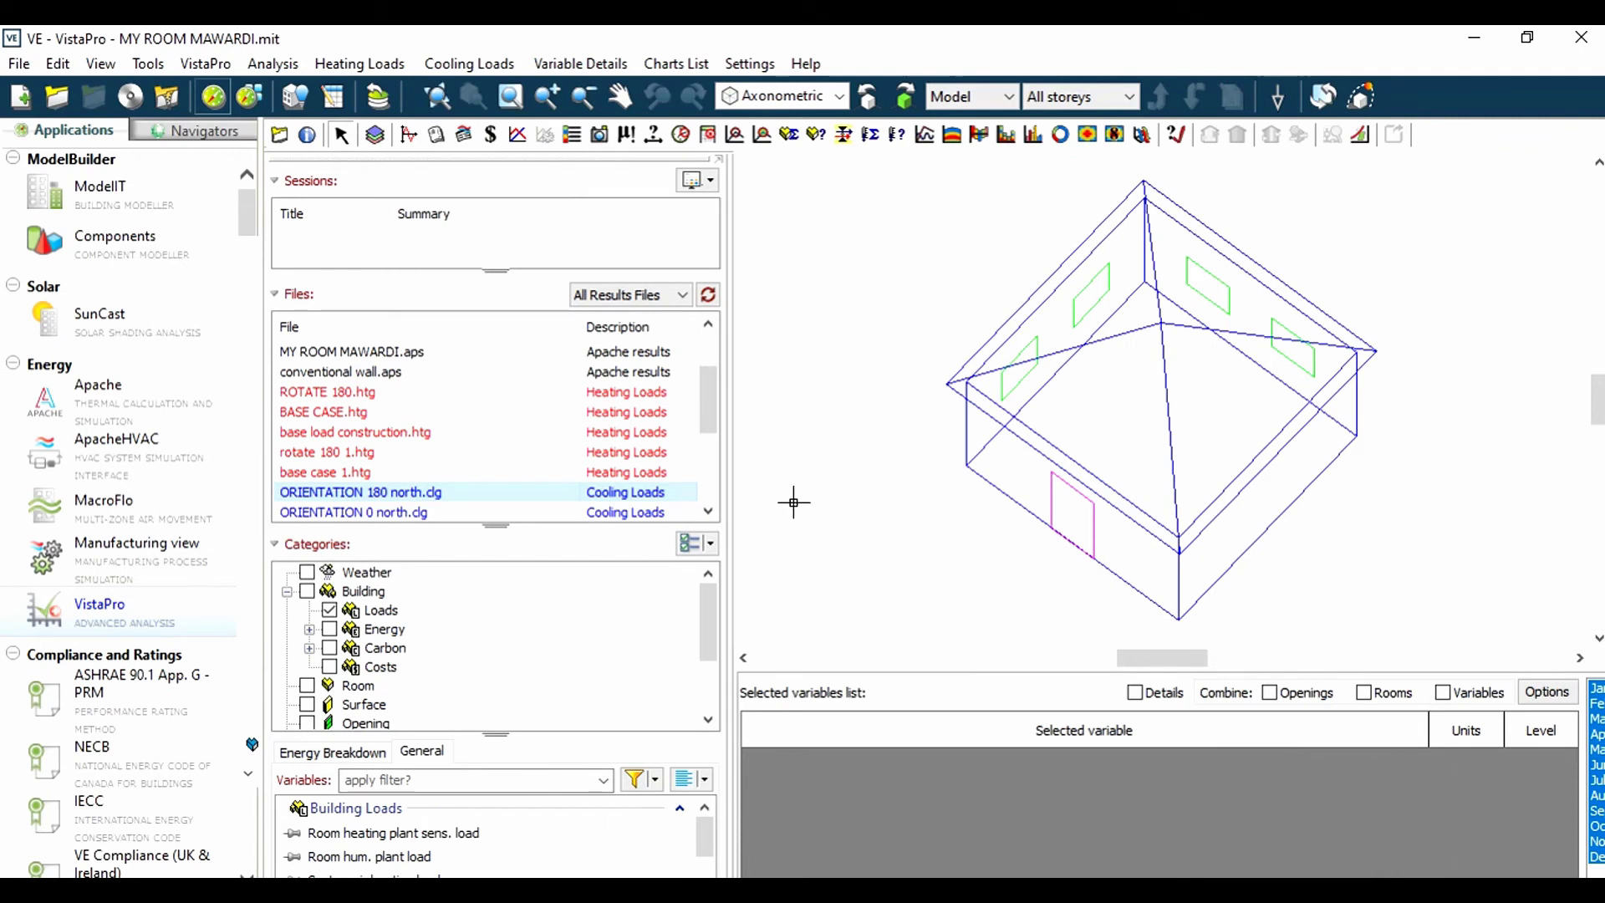
# - Add the building variable Room cooling plant sens. load and chart it for ORIENTATION 180 north.clg, closing the chart after viewing
pyautogui.scroll(-1, 495, 435)
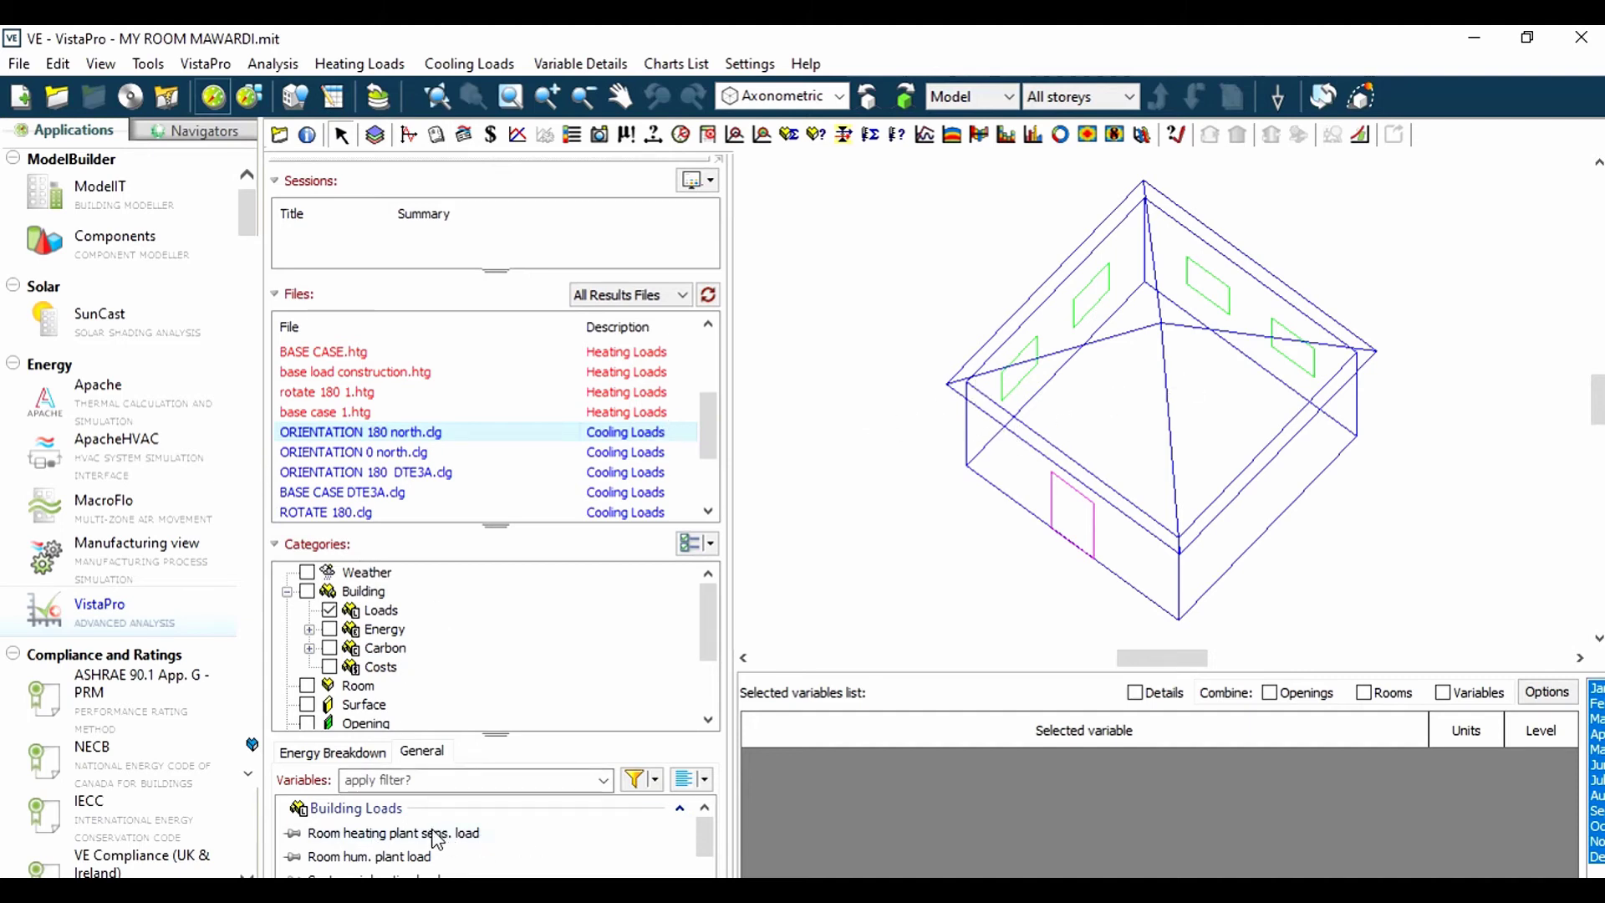
pyautogui.scroll(-2, 431, 830)
pyautogui.scroll(-1, 434, 848)
pyautogui.scroll(3, 436, 851)
pyautogui.scroll(-5, 405, 848)
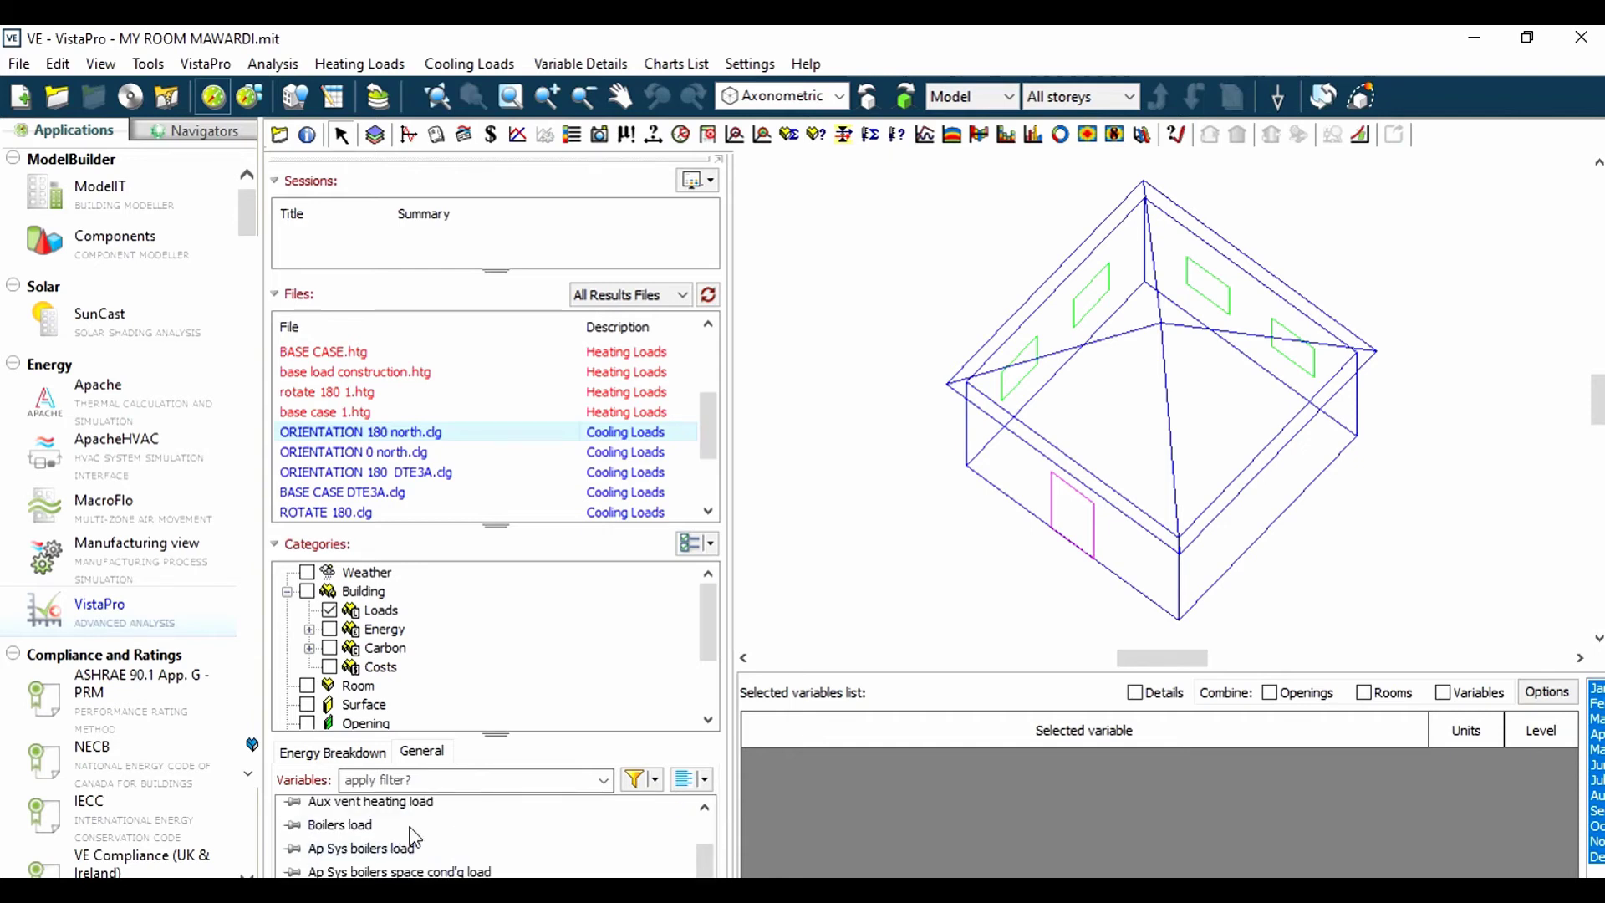
pyautogui.scroll(2, 409, 836)
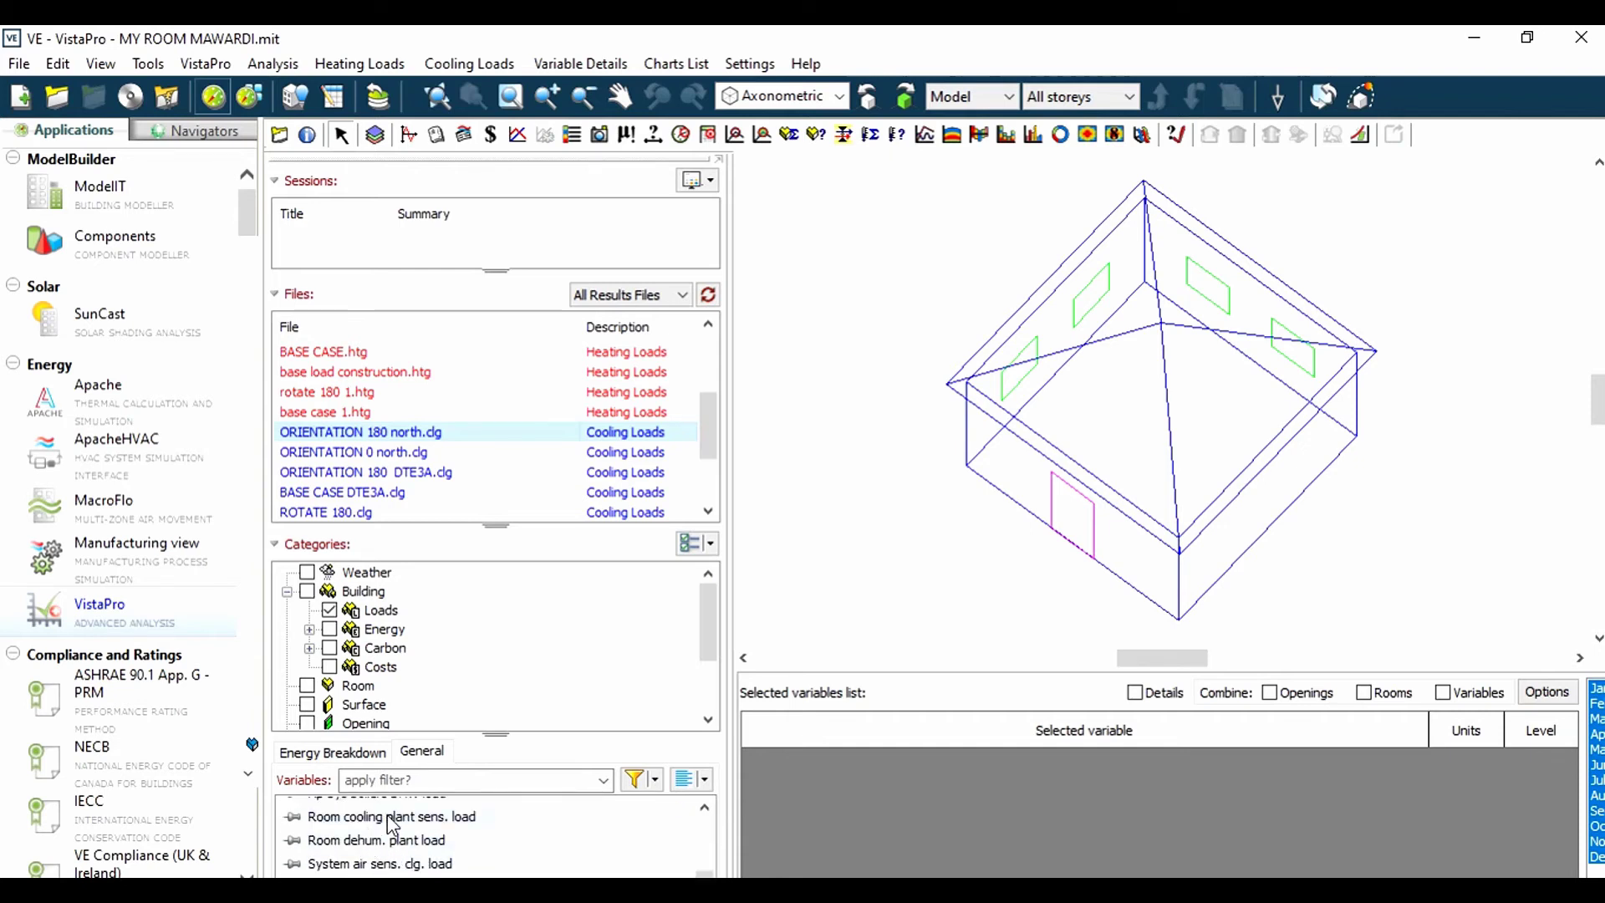
pyautogui.doubleClick(390, 816)
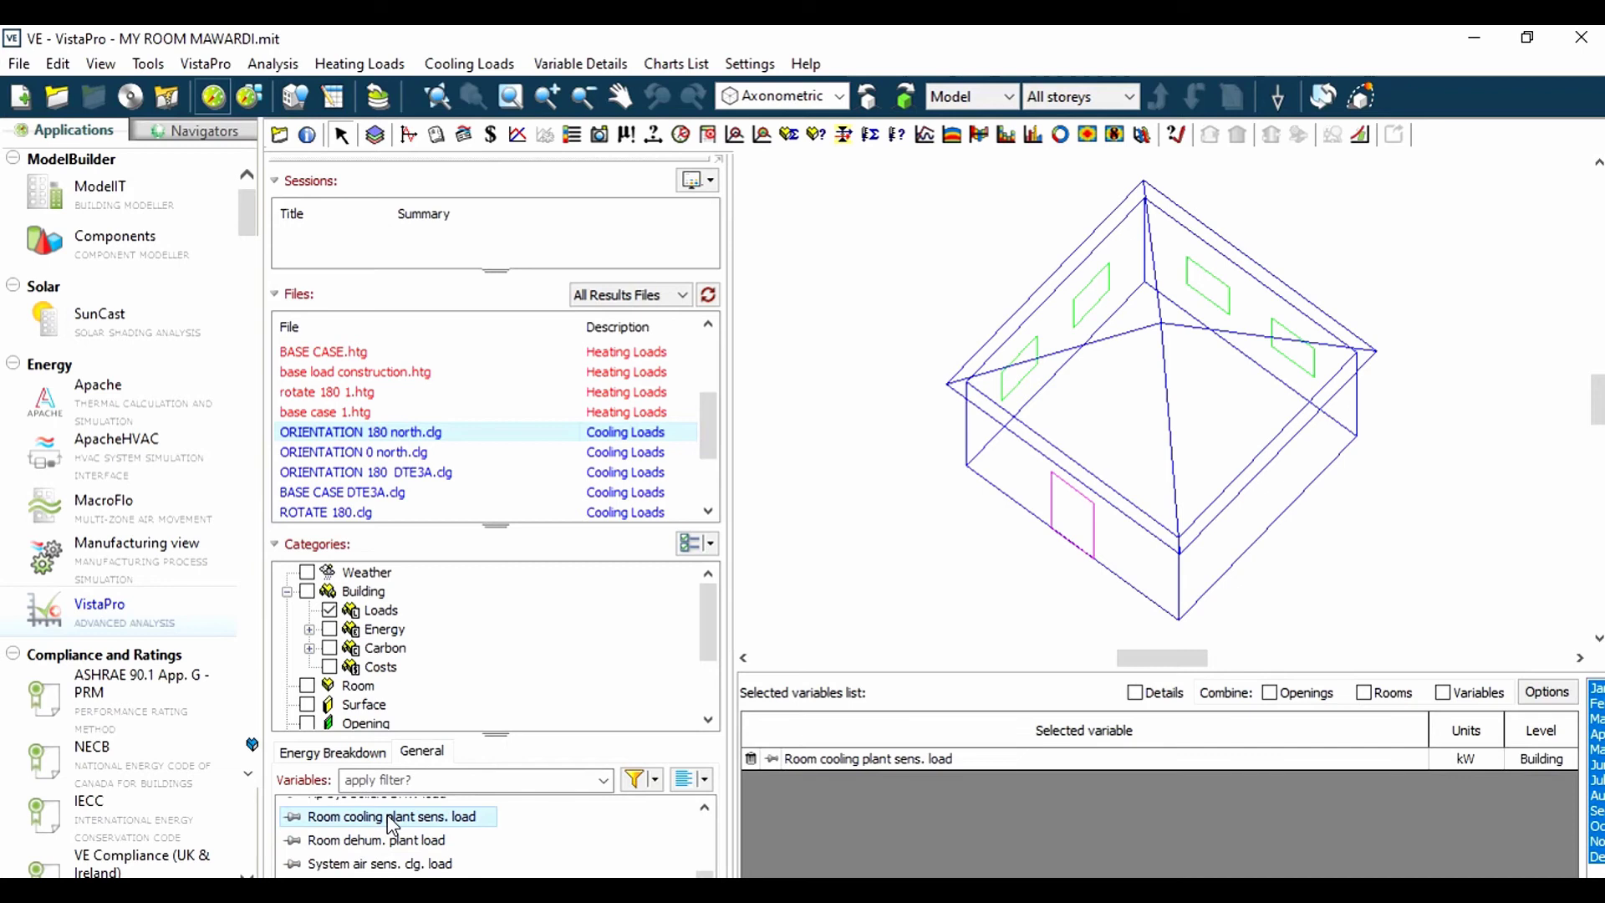
pyautogui.click(937, 760)
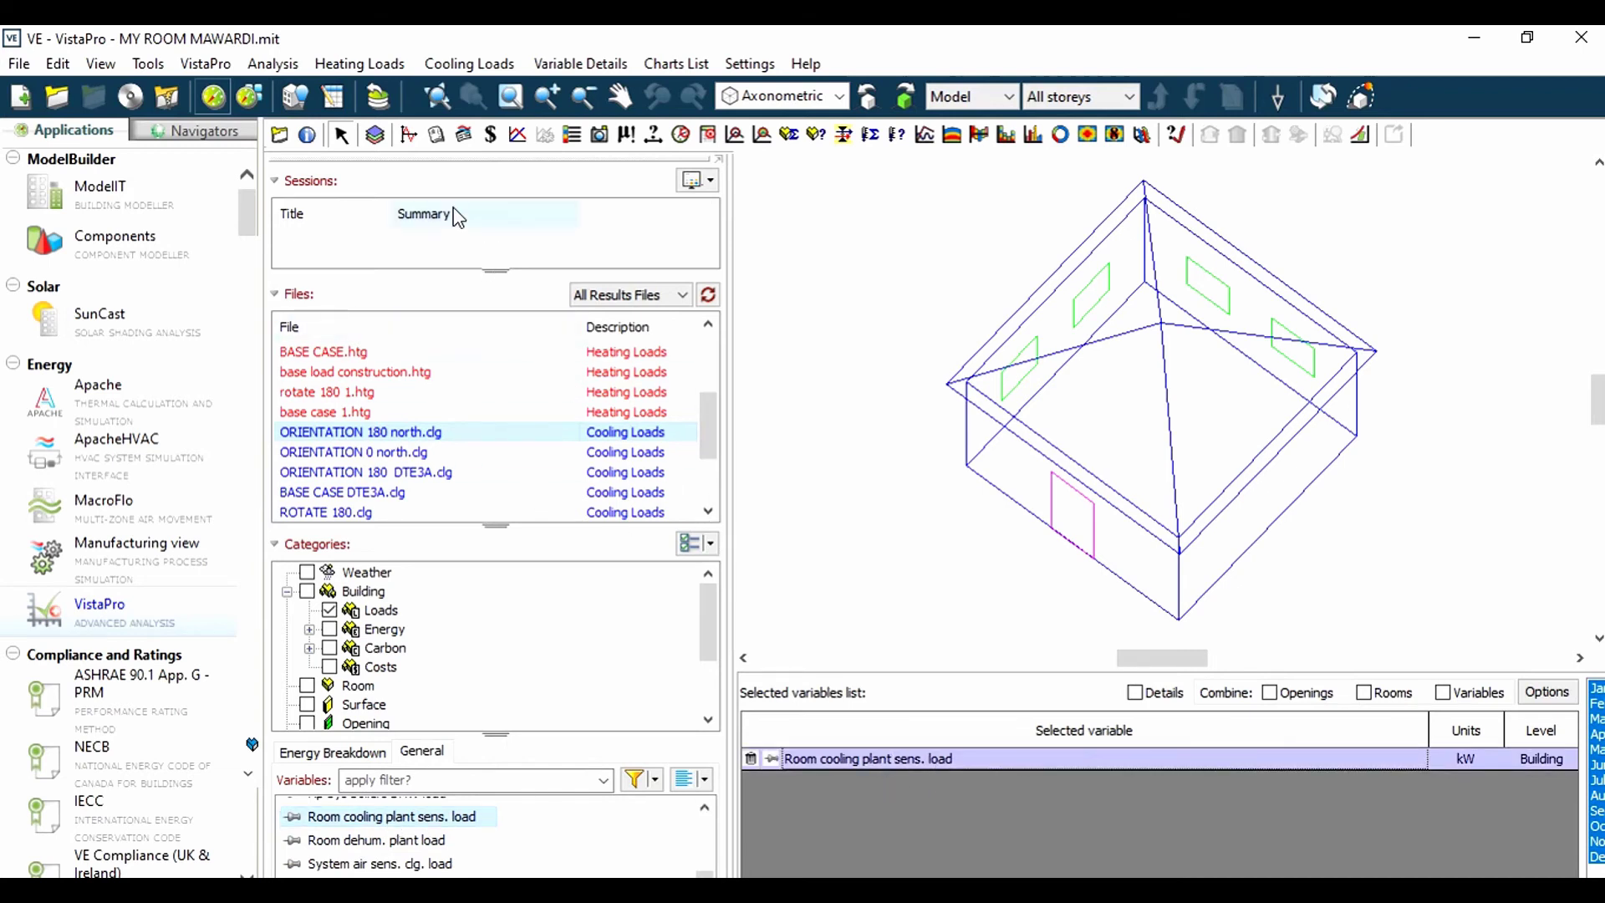
pyautogui.click(518, 137)
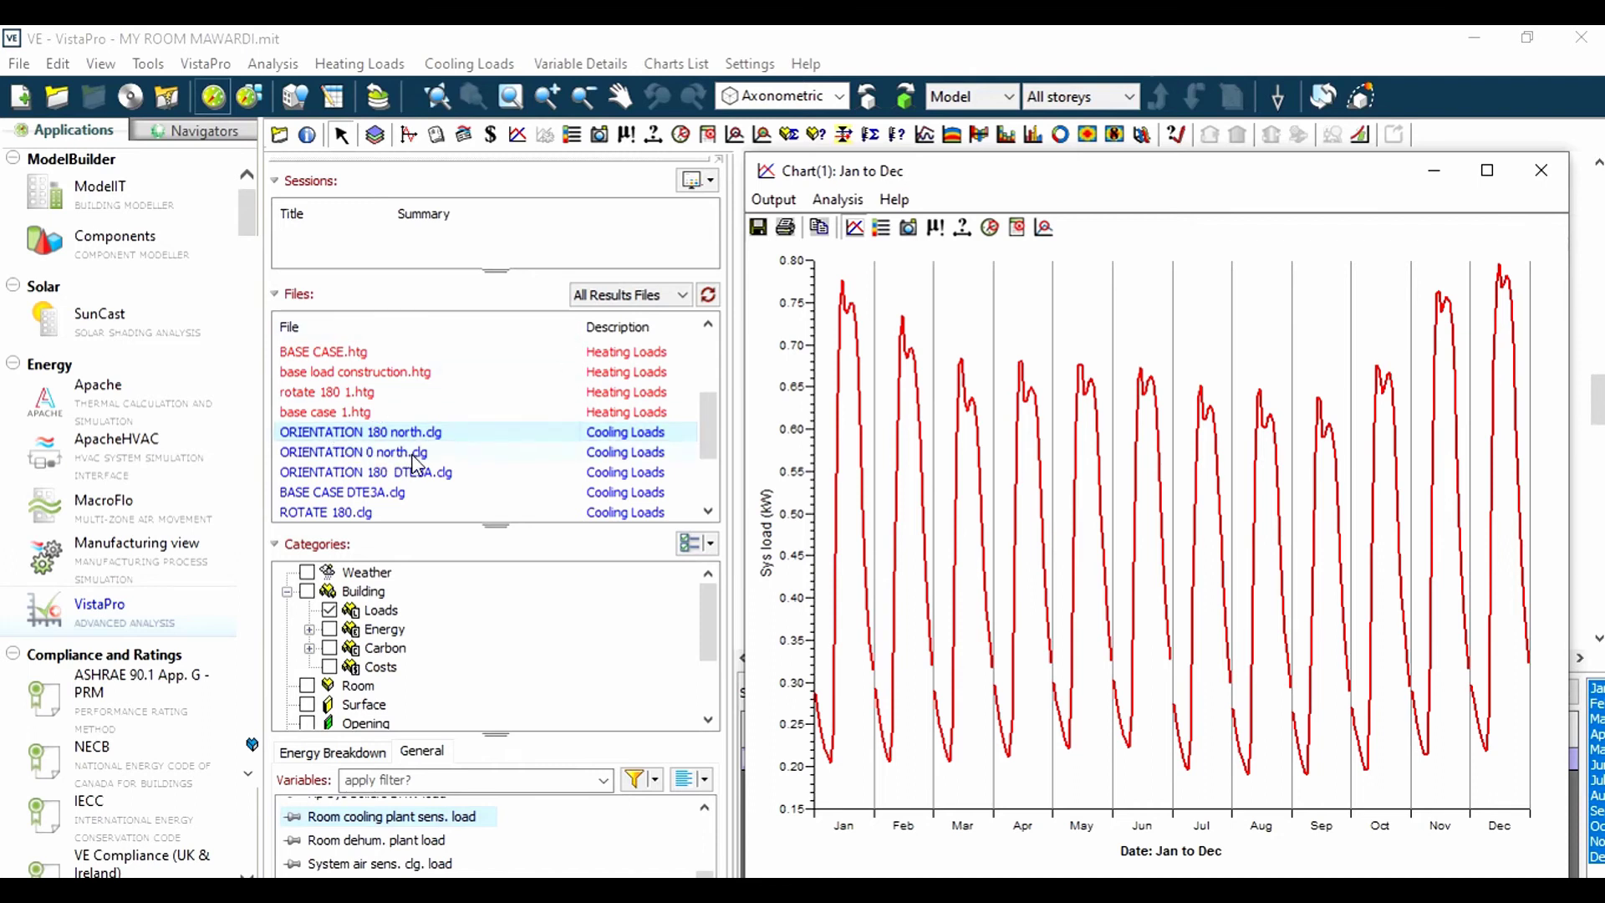
pyautogui.click(1541, 169)
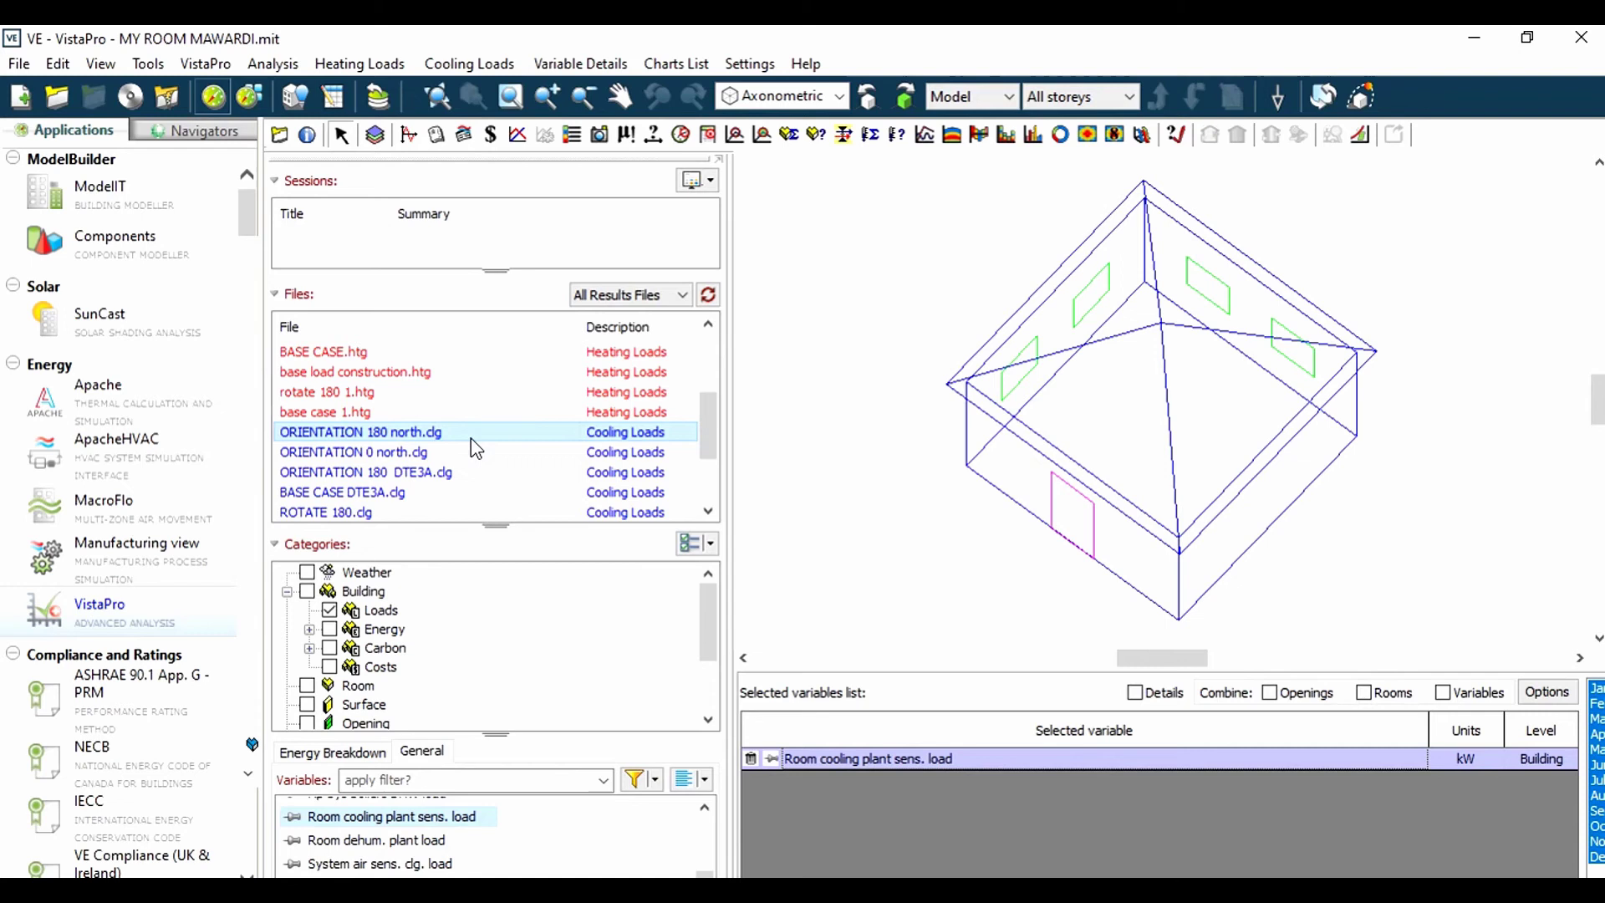
# - Add ORIENTATION 0 north.clg to the selected results files and chart the room cooling plant sensible load of both orientations in a maximized window
pyautogui.keyDown('ctrl'); pyautogui.click(423, 451); pyautogui.keyUp('ctrl')
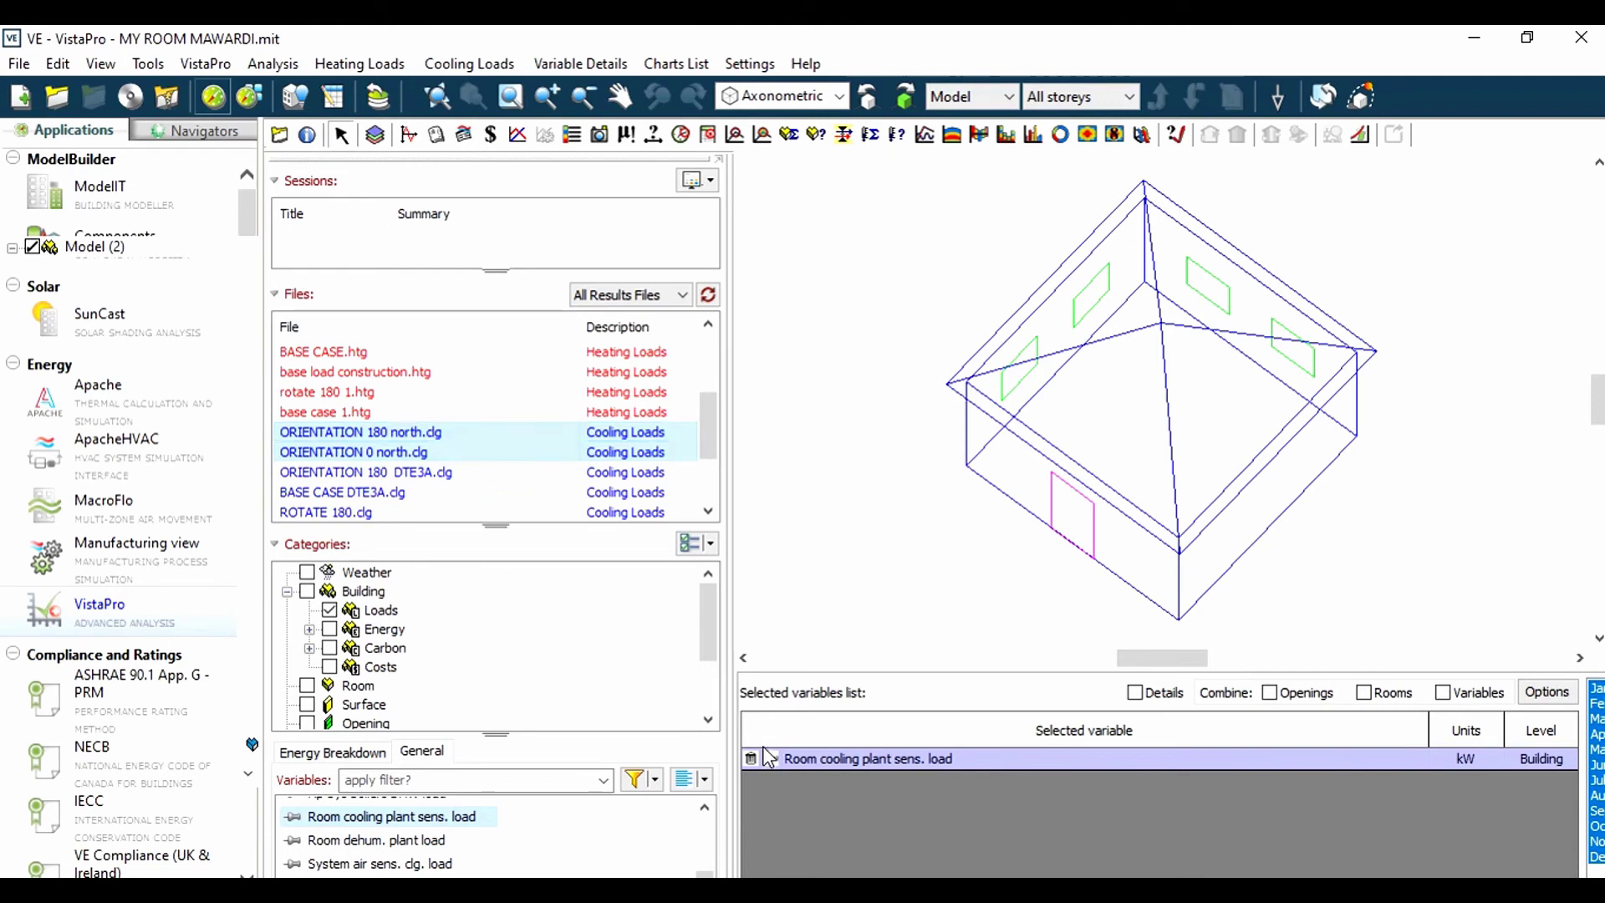
pyautogui.click(872, 761)
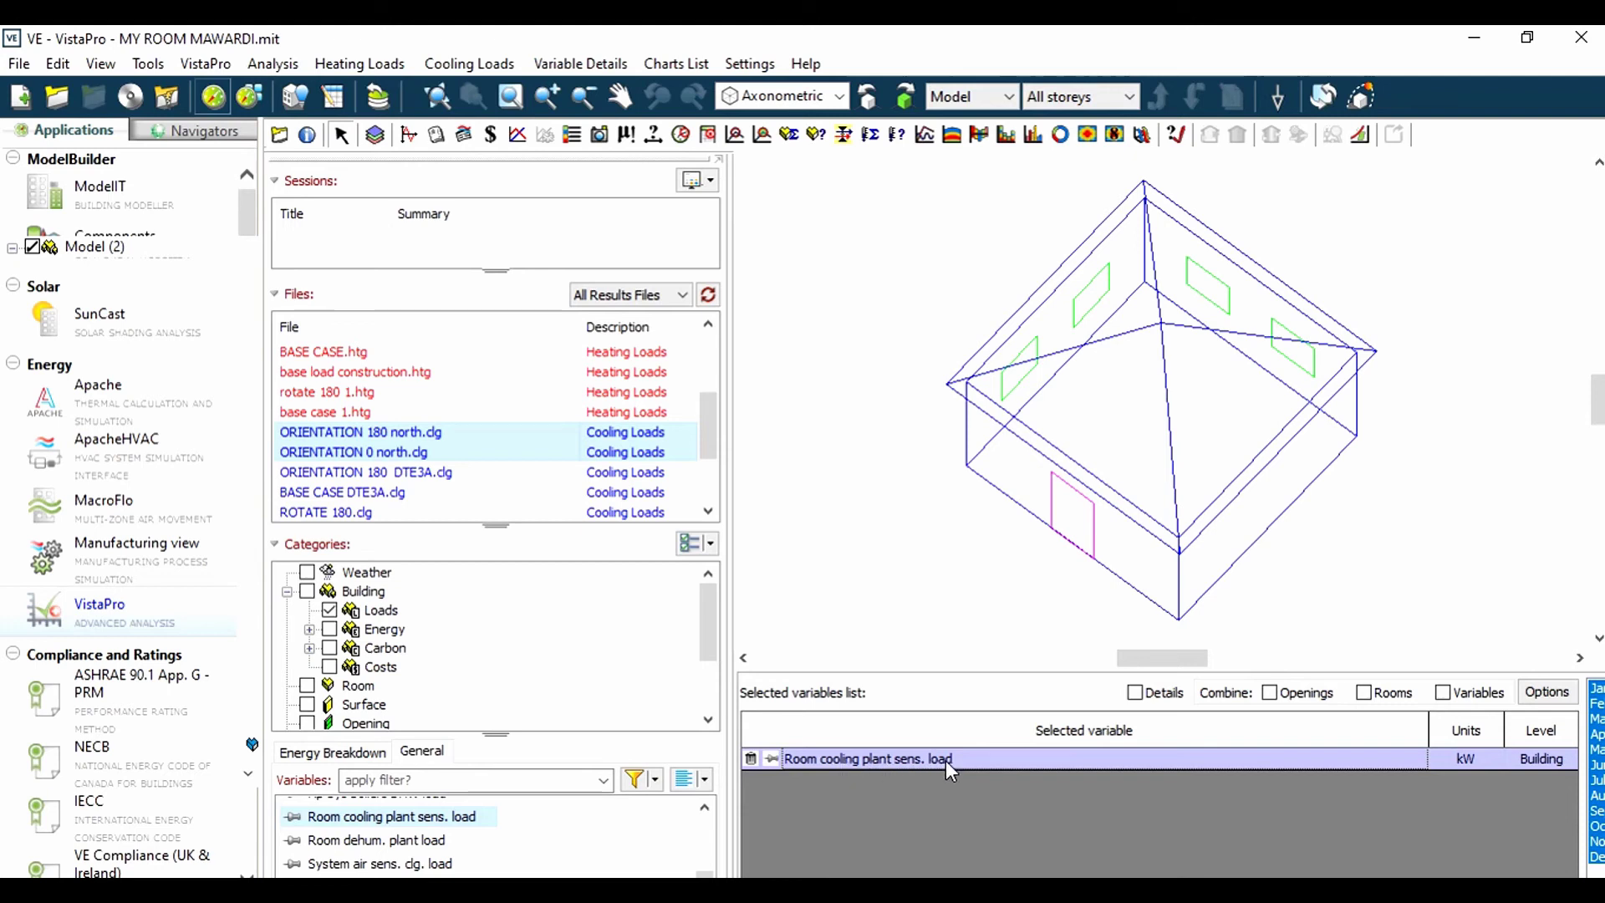
pyautogui.click(409, 136)
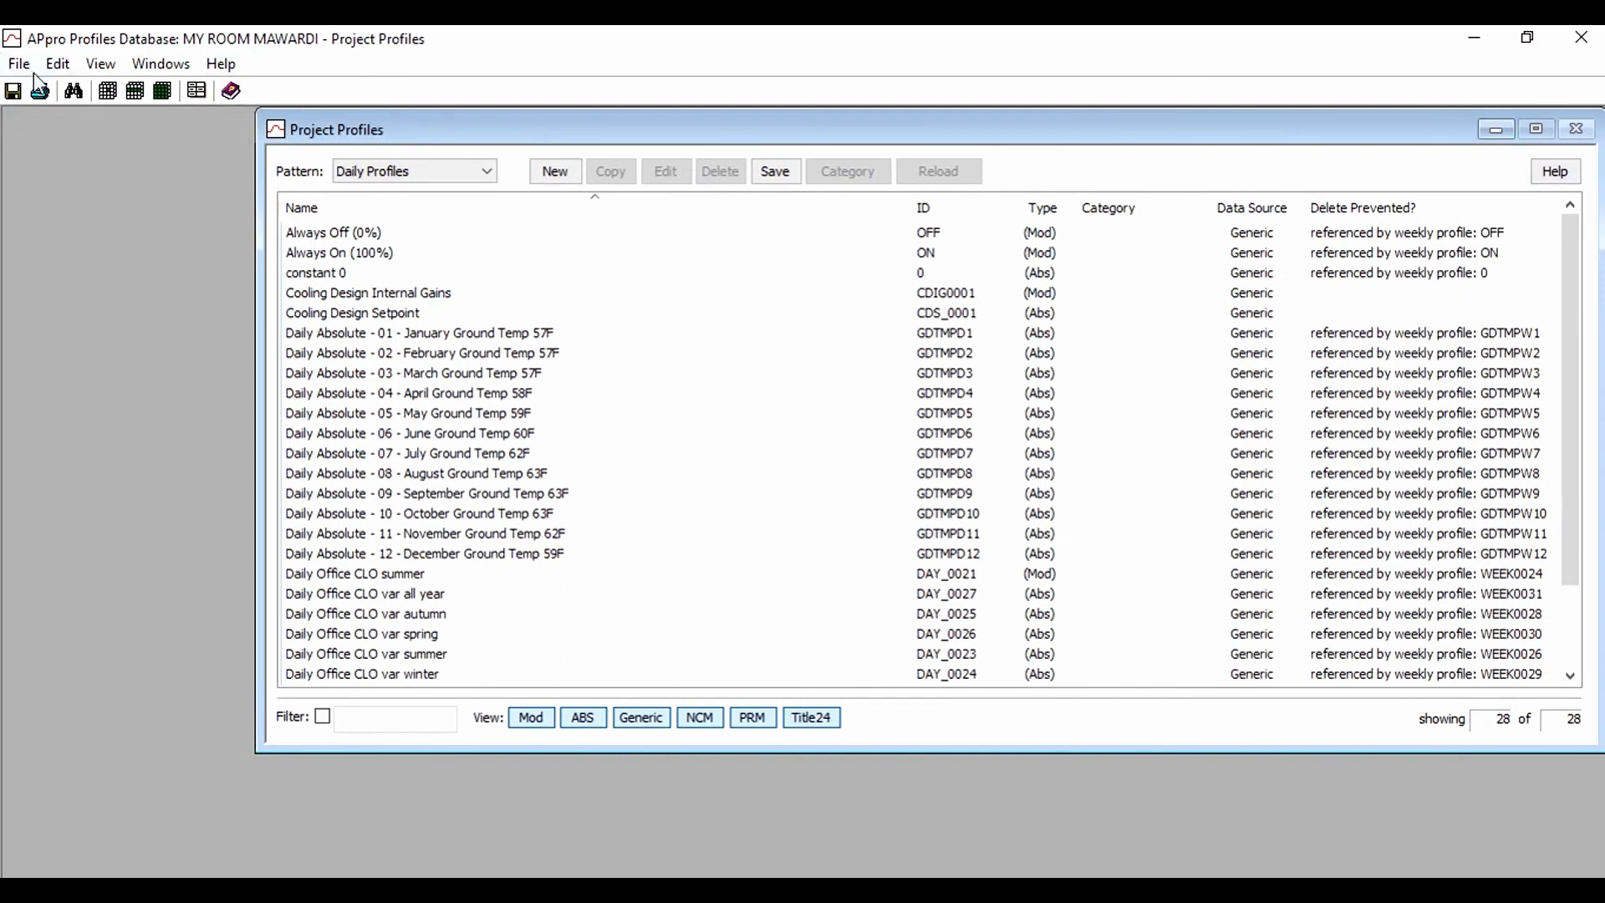
pyautogui.click(1590, 42)
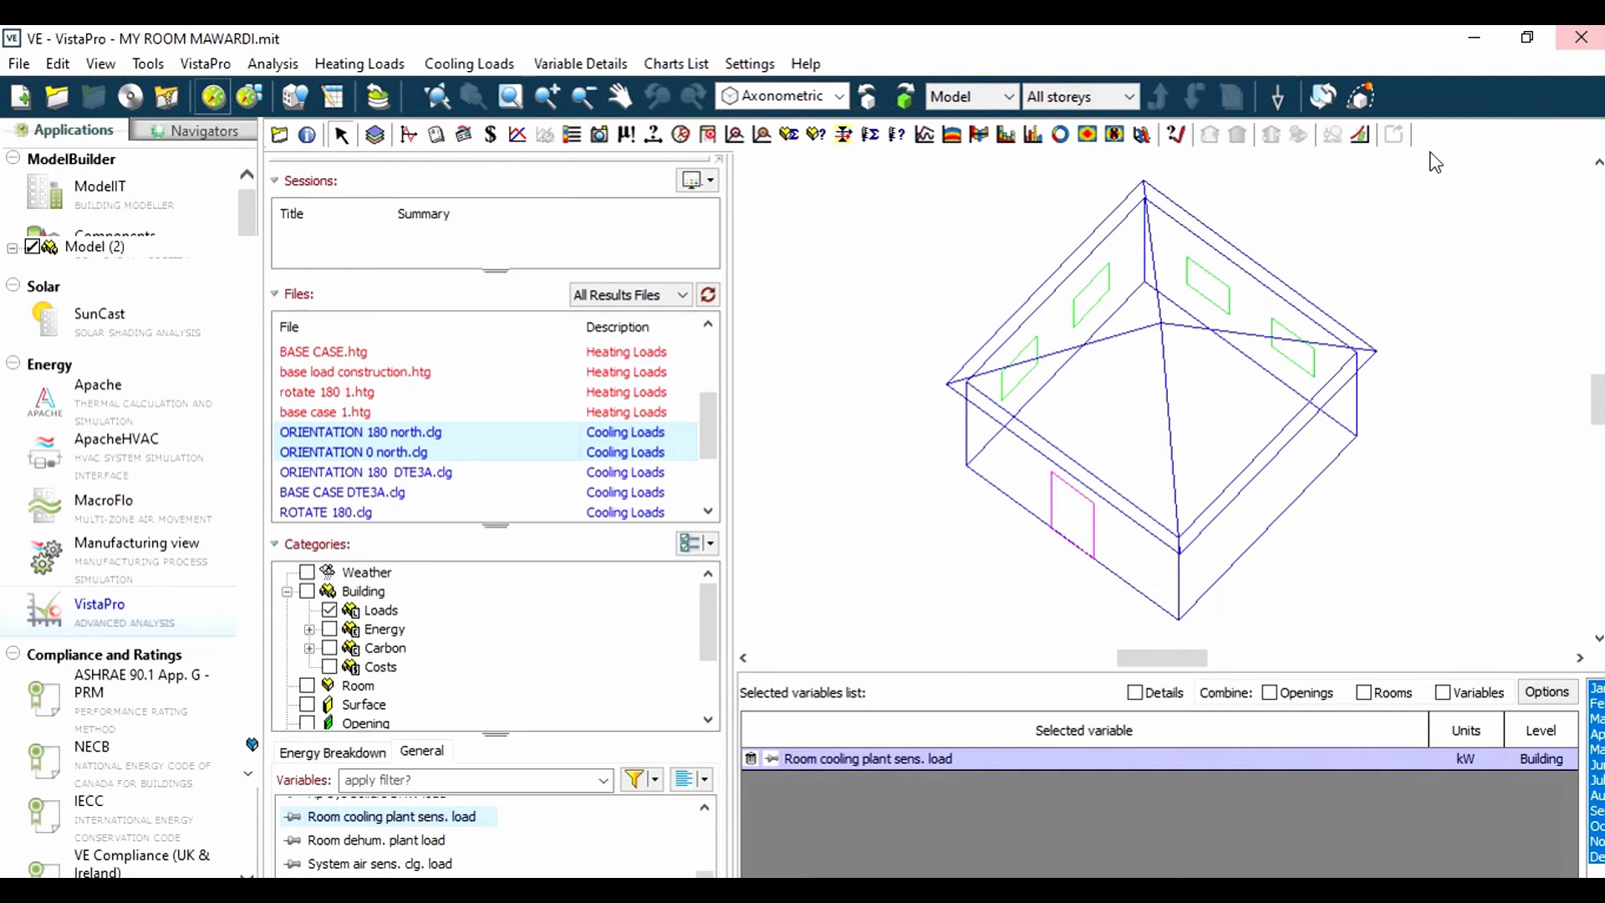
pyautogui.click(517, 135)
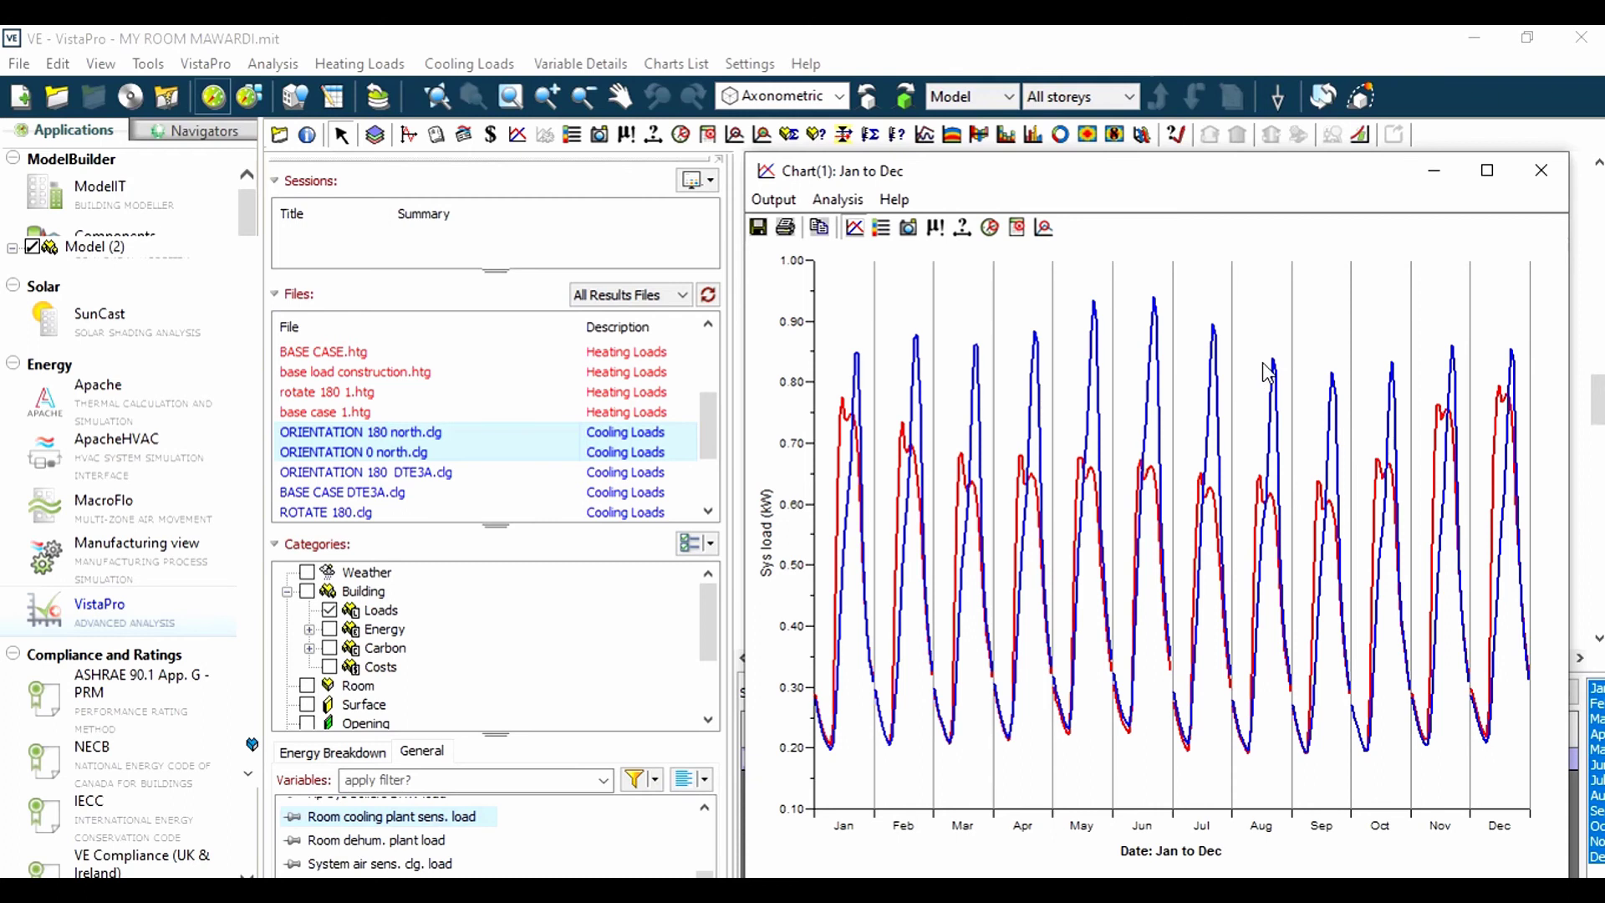
pyautogui.click(1488, 171)
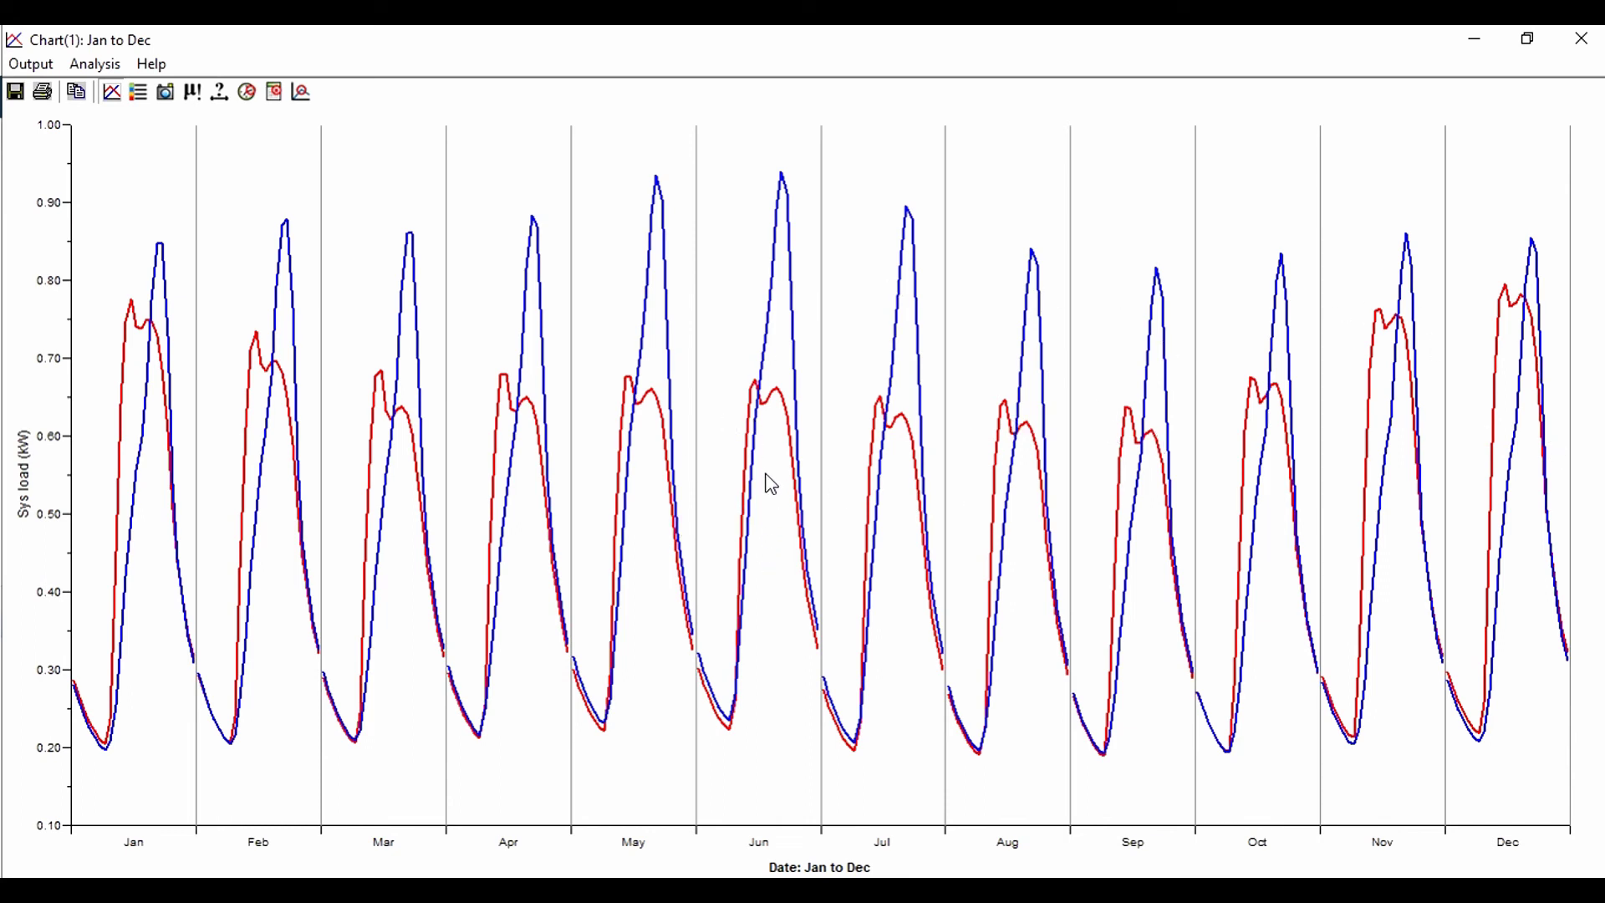
# - Compare both orientations' hourly values, minimum, maximum and mean loads, peak day graph and peak day table, closing the chart when done
pyautogui.click(140, 94)
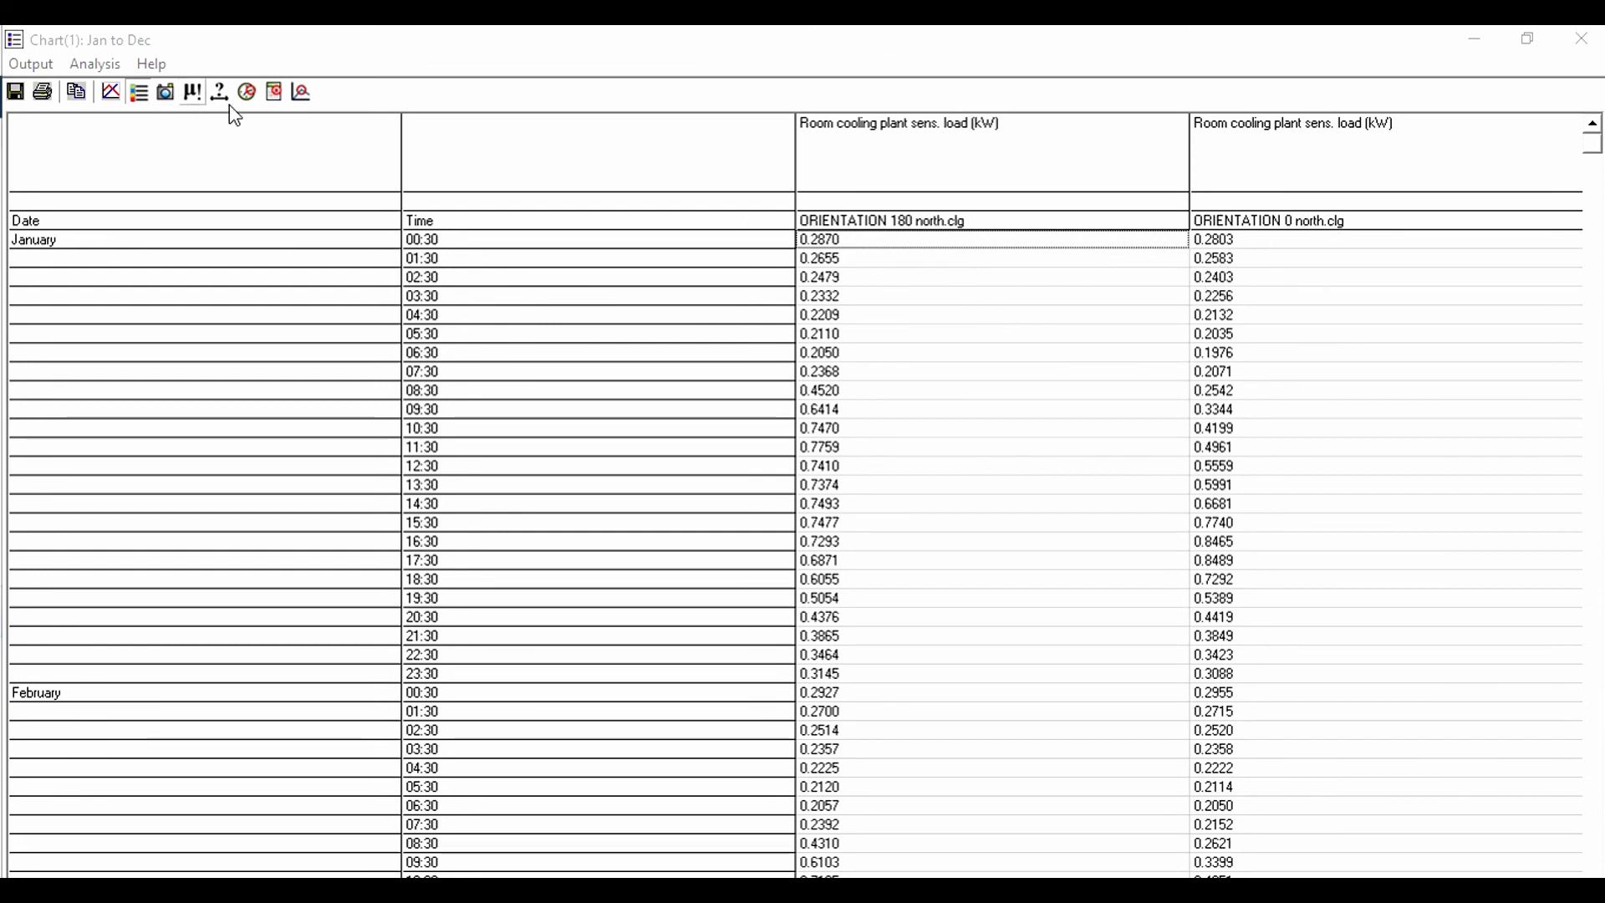
pyautogui.click(196, 98)
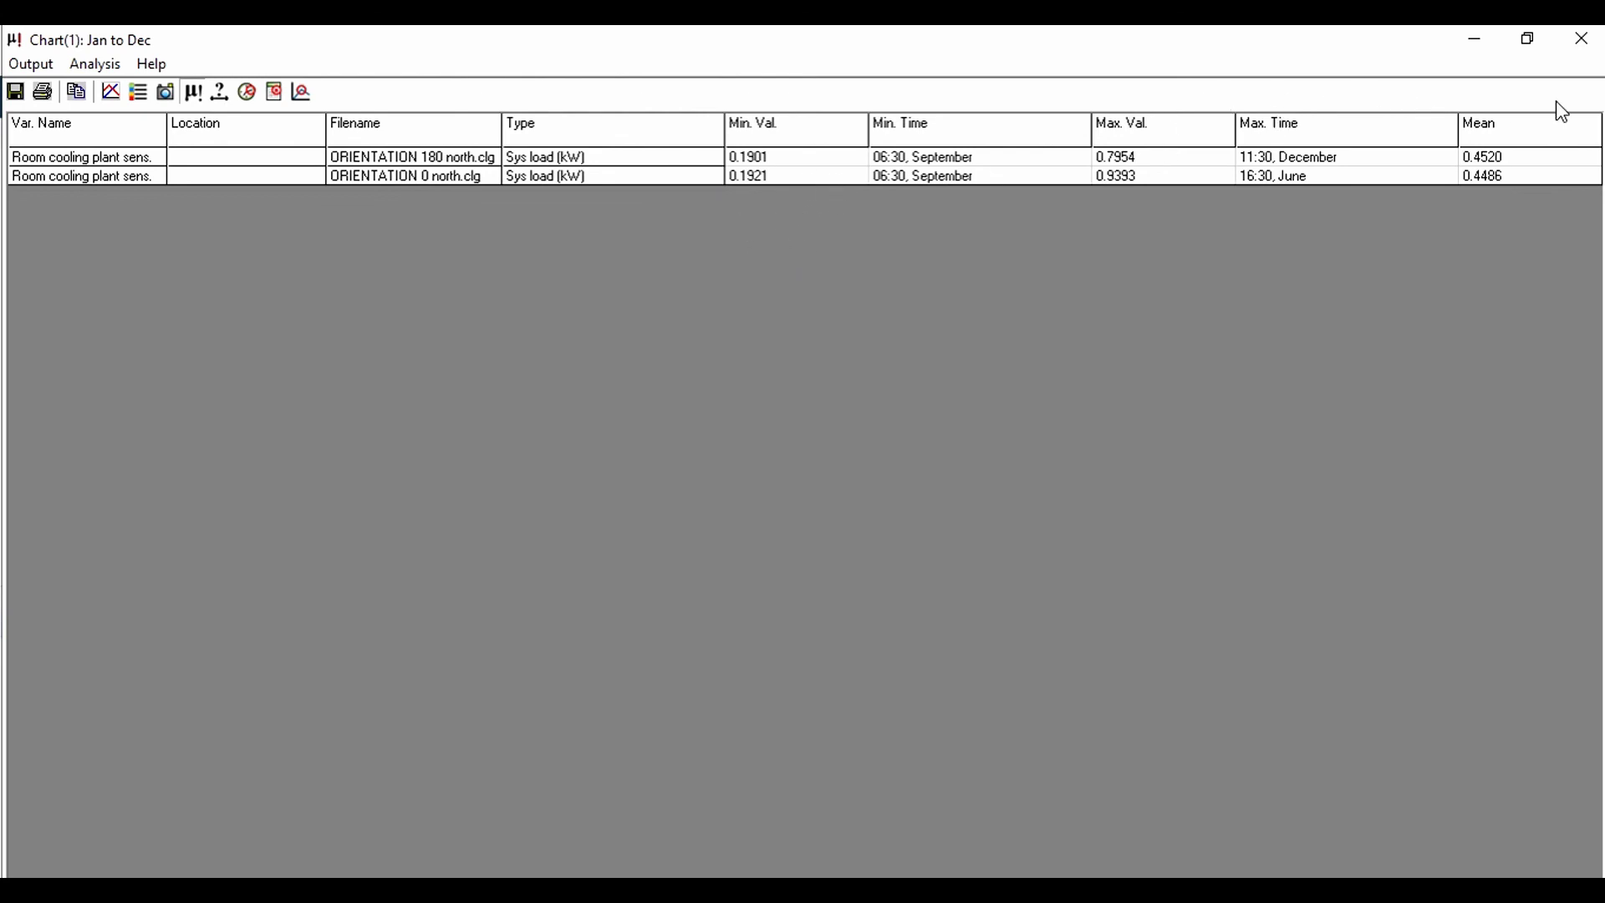
pyautogui.click(302, 92)
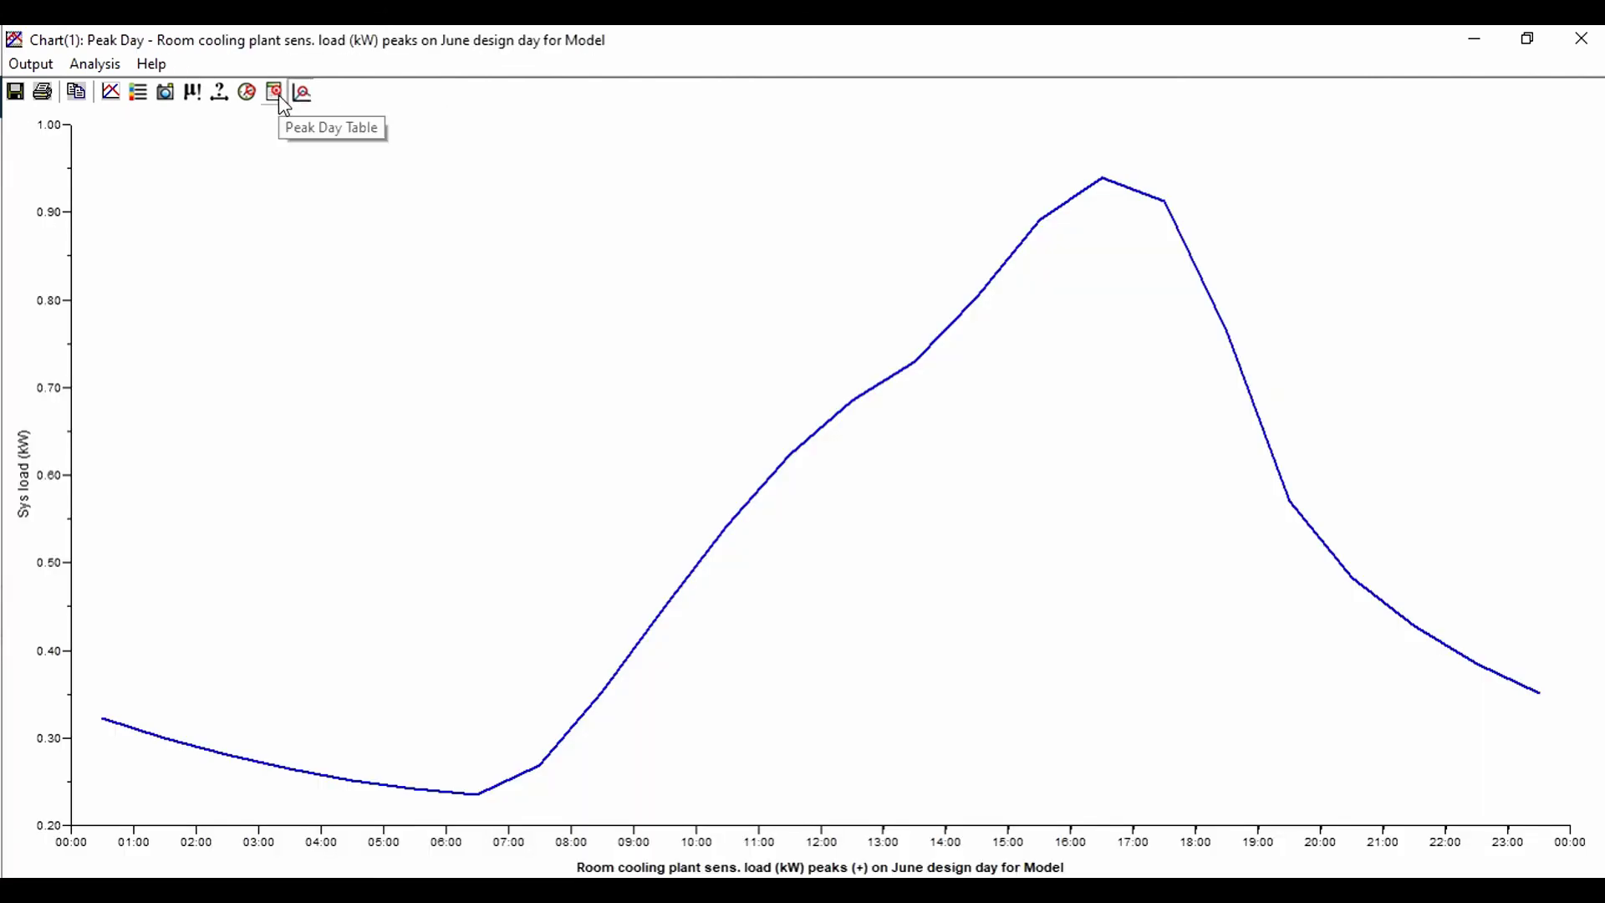
pyautogui.click(276, 92)
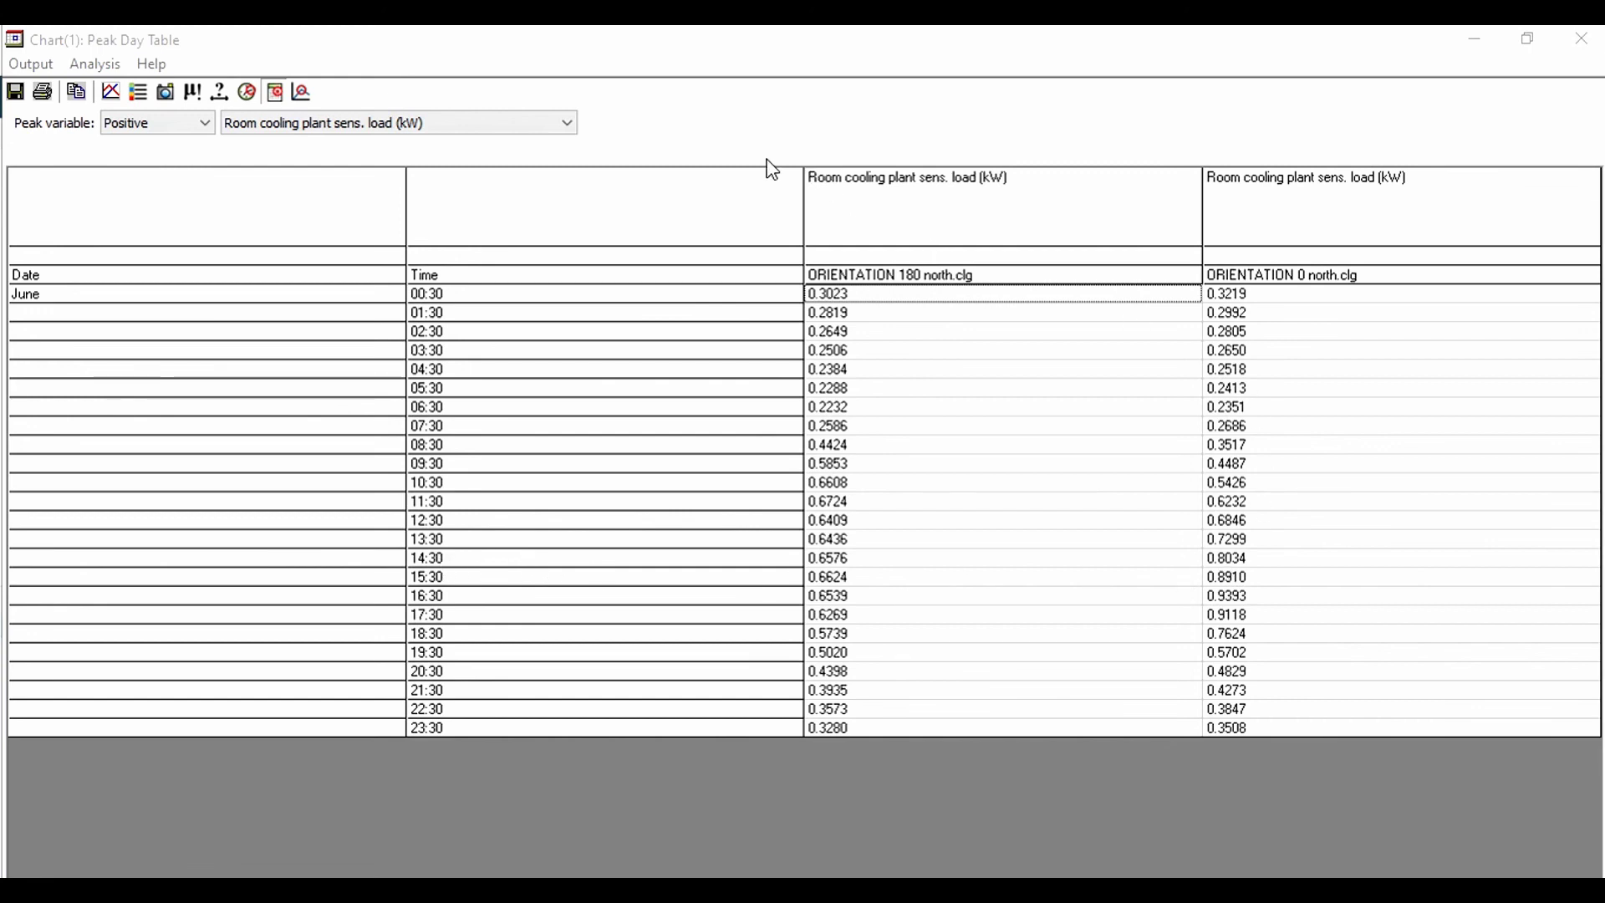
pyautogui.click(1581, 39)
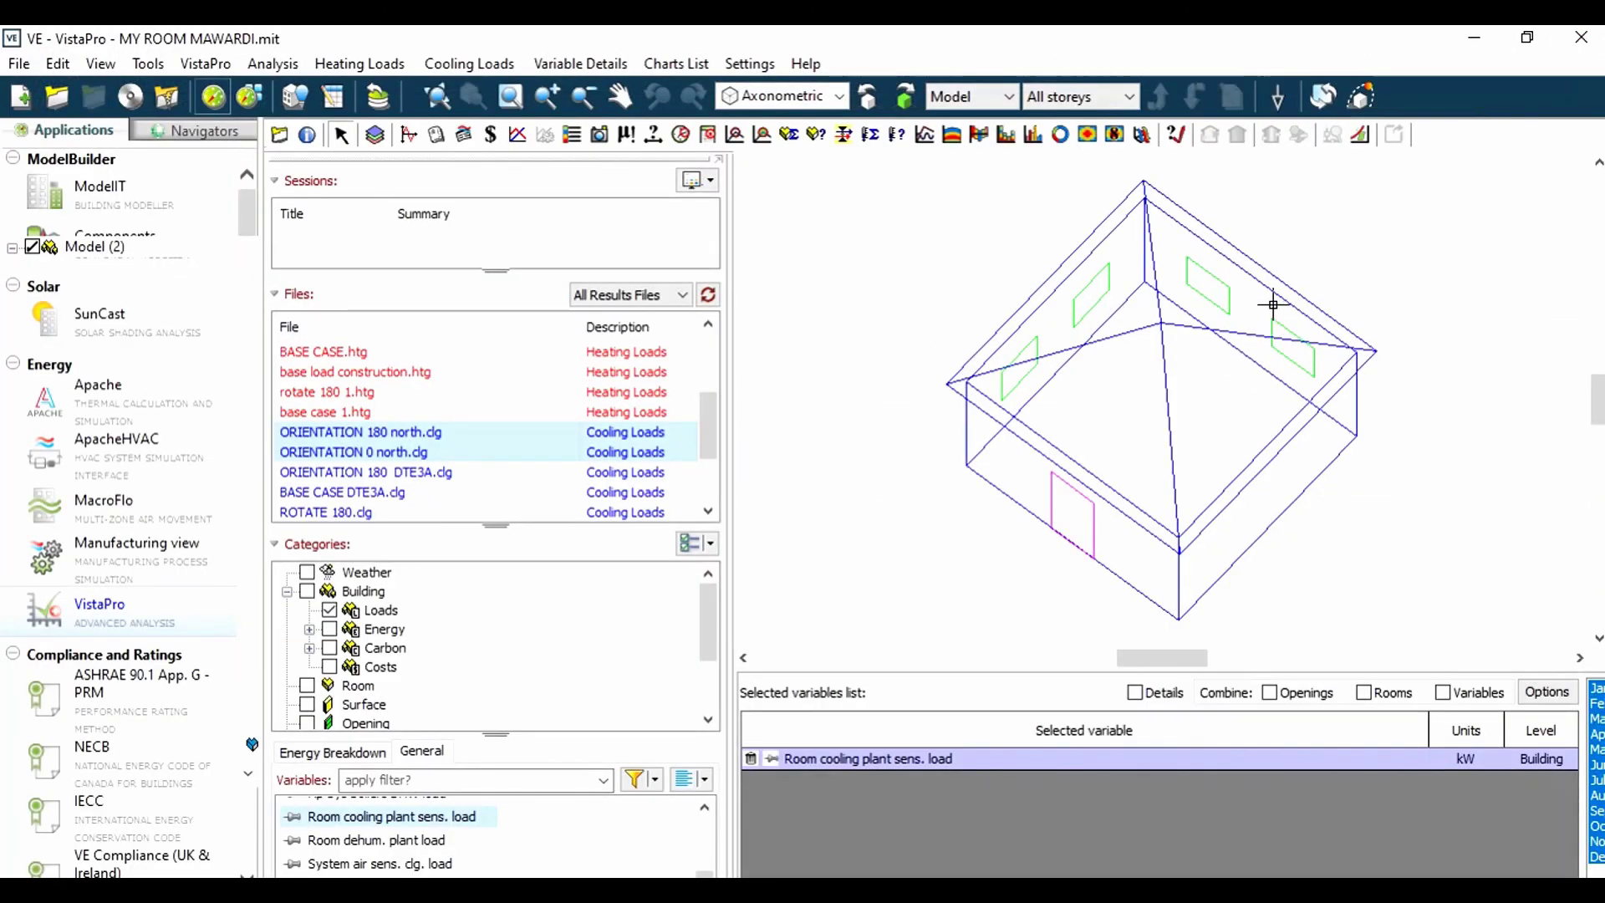